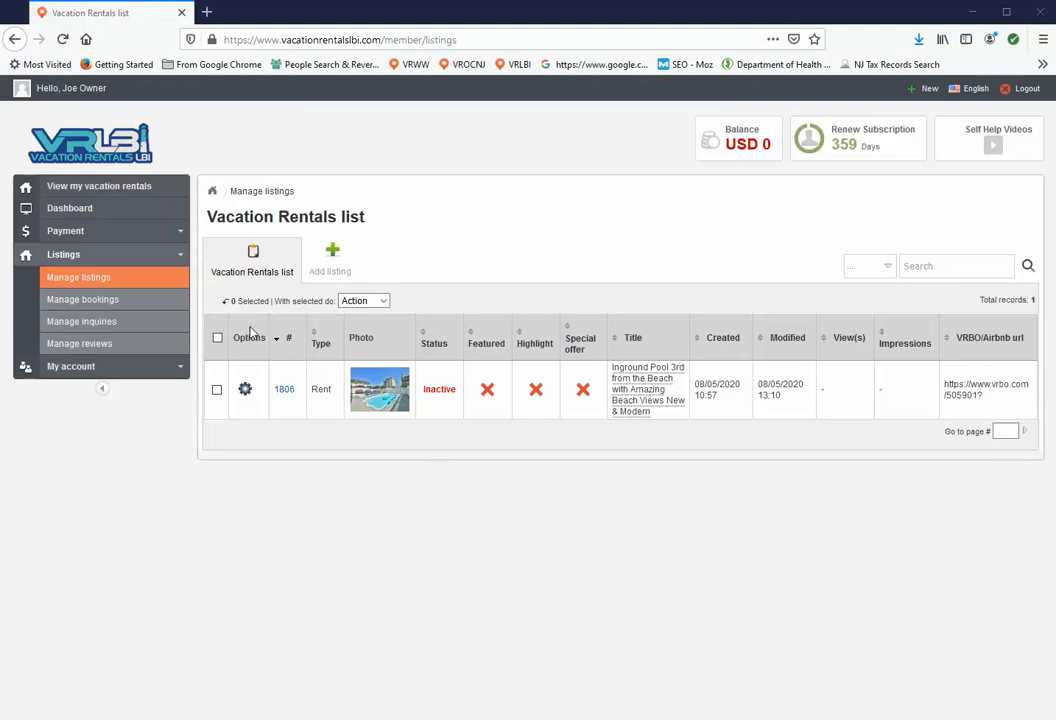
Open the rates of listing #1806, review the existing rates, and export them to the file rates_2020-08-05.csv
click(245, 390)
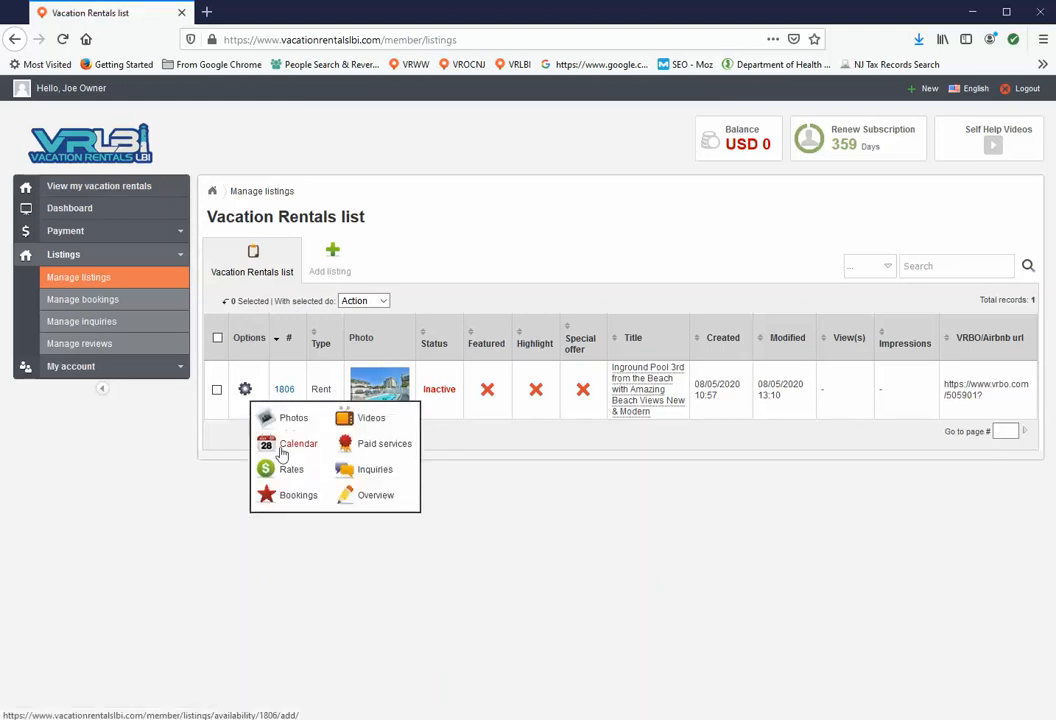
click(291, 470)
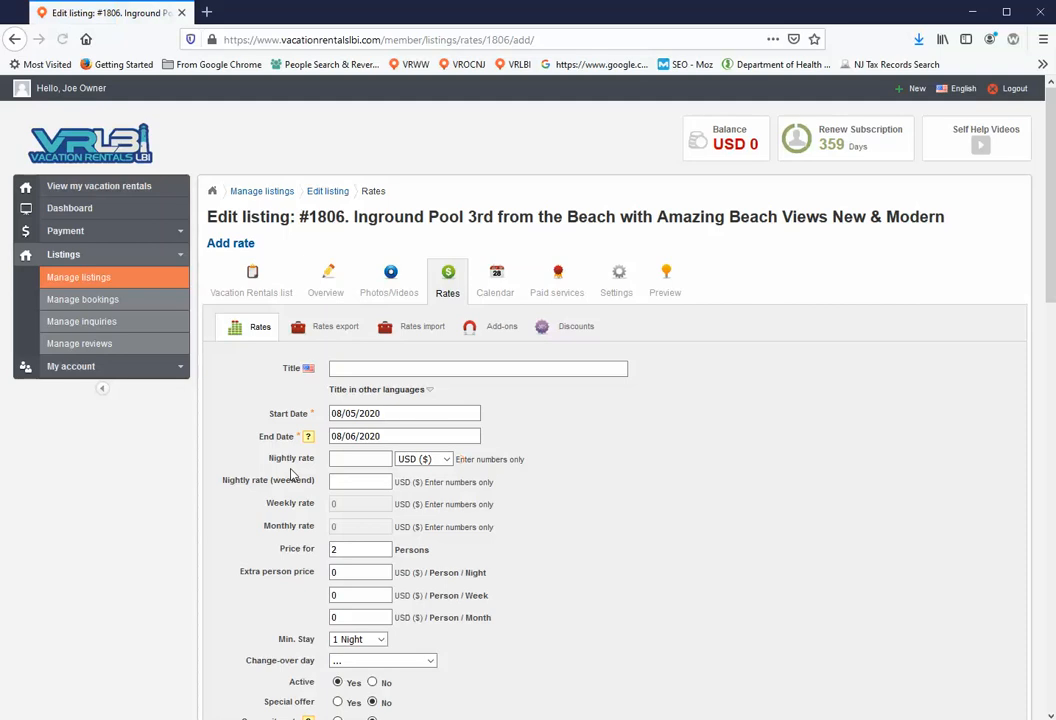
scroll(587, 502, down, 5)
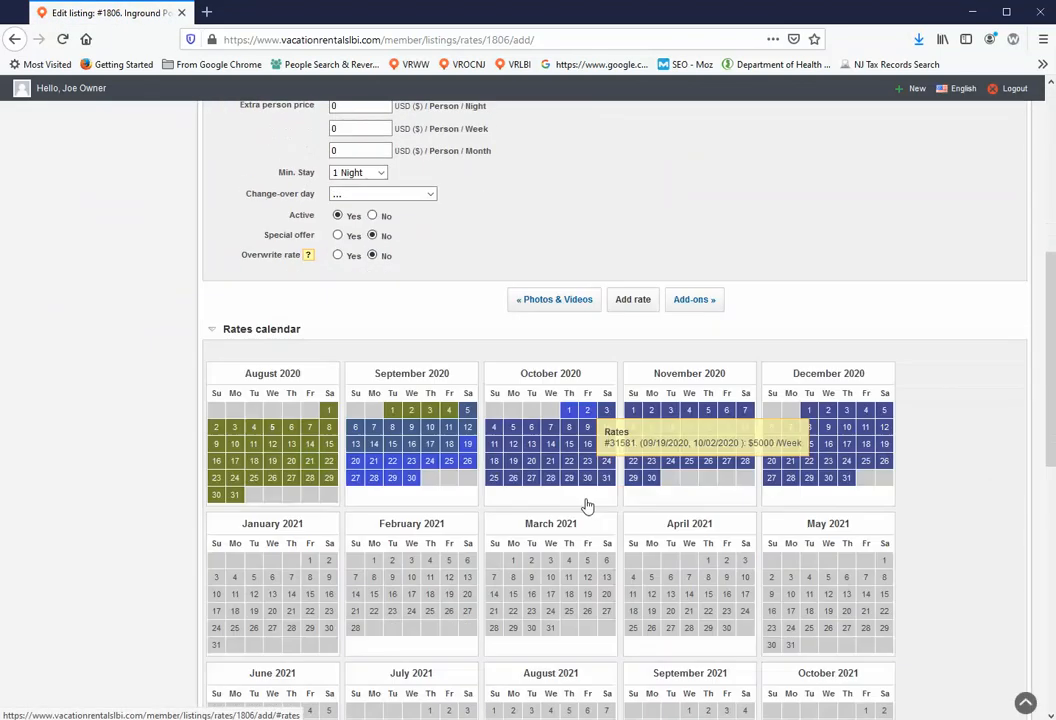
scroll(587, 504, down, 7)
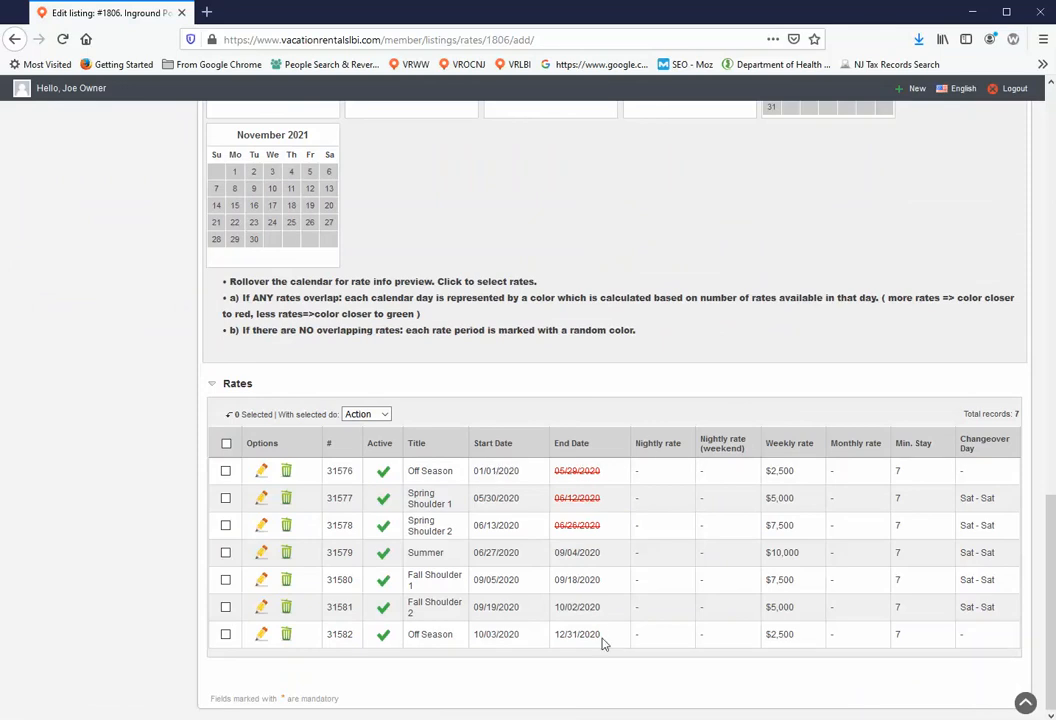
scroll(602, 644, up, 15)
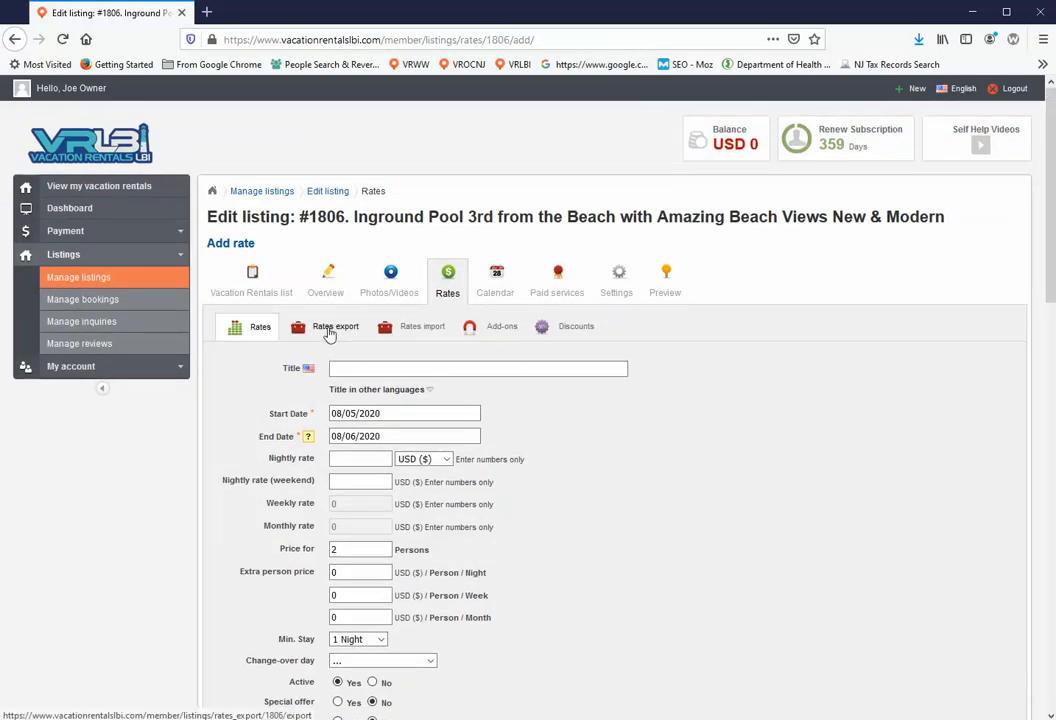
click(330, 334)
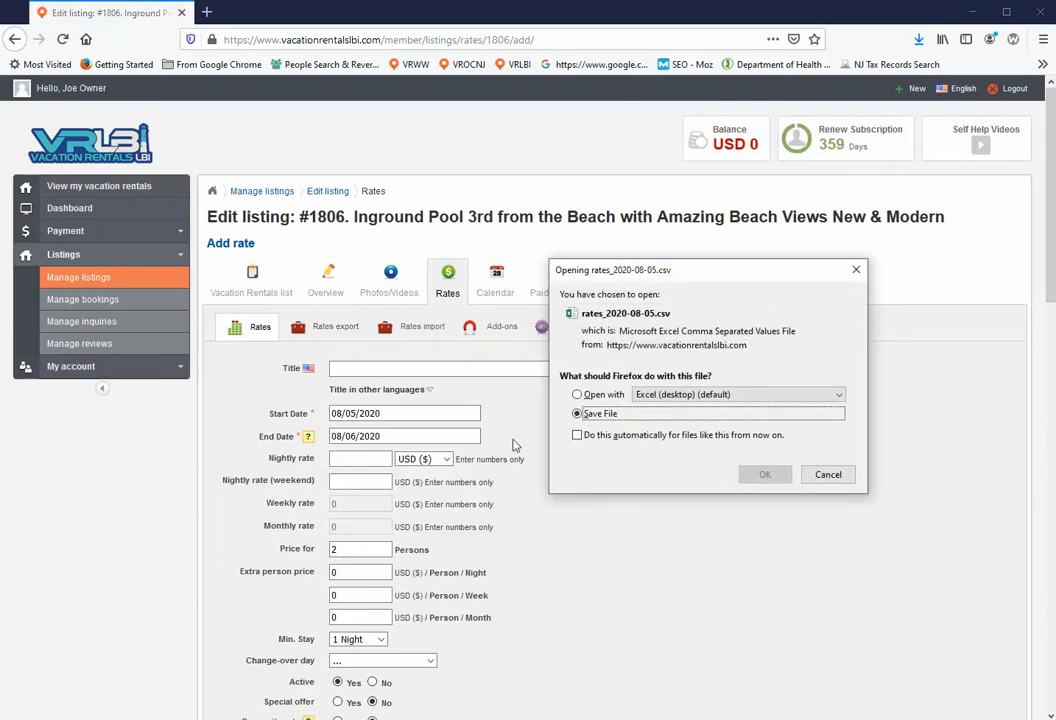
click(765, 474)
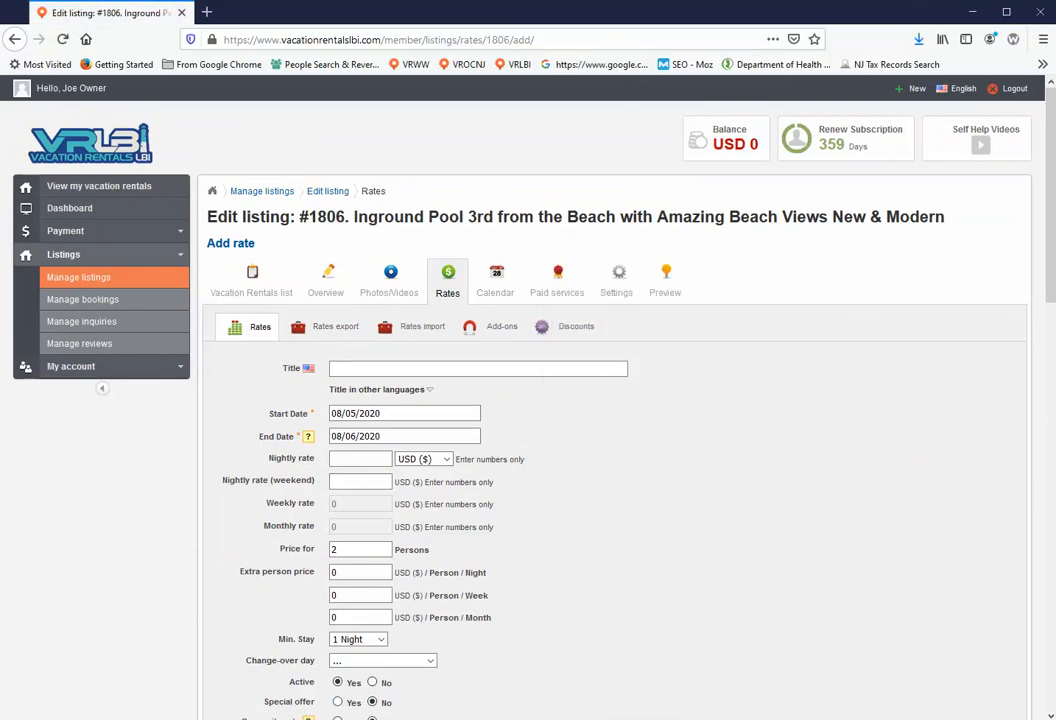
Switch to the 2020 Rates workbook in Excel and copy the rate rows 2 through 8 to the rows starting at row 10
mouse_move(308, 719)
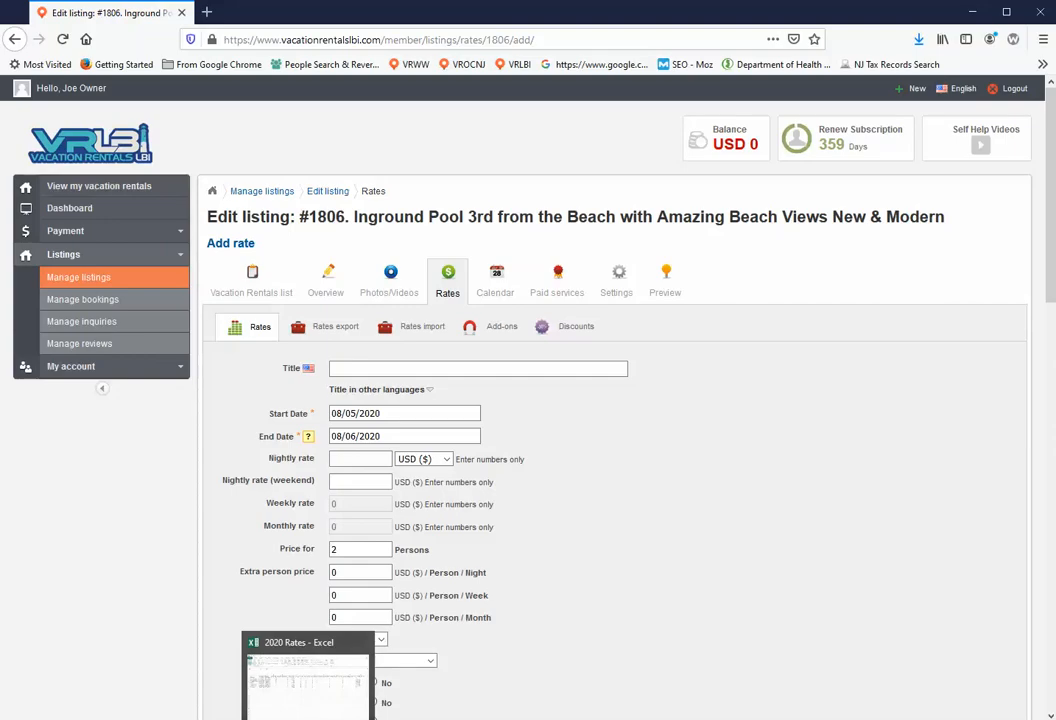
click(306, 683)
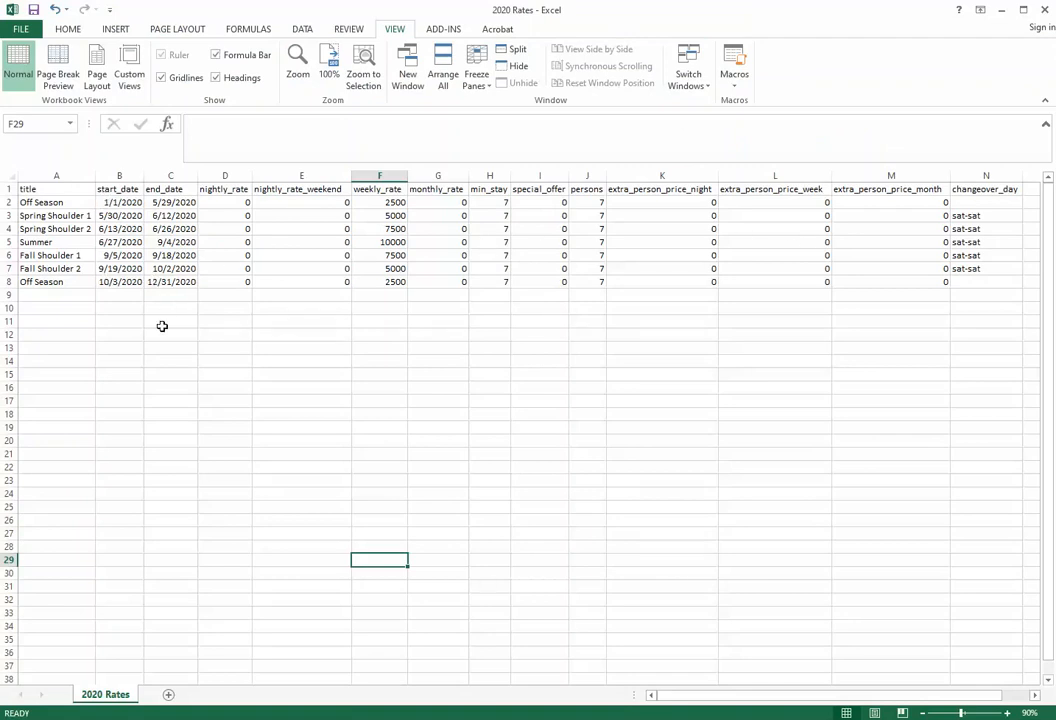
drag(4, 205, 15, 283)
right_click(44, 278)
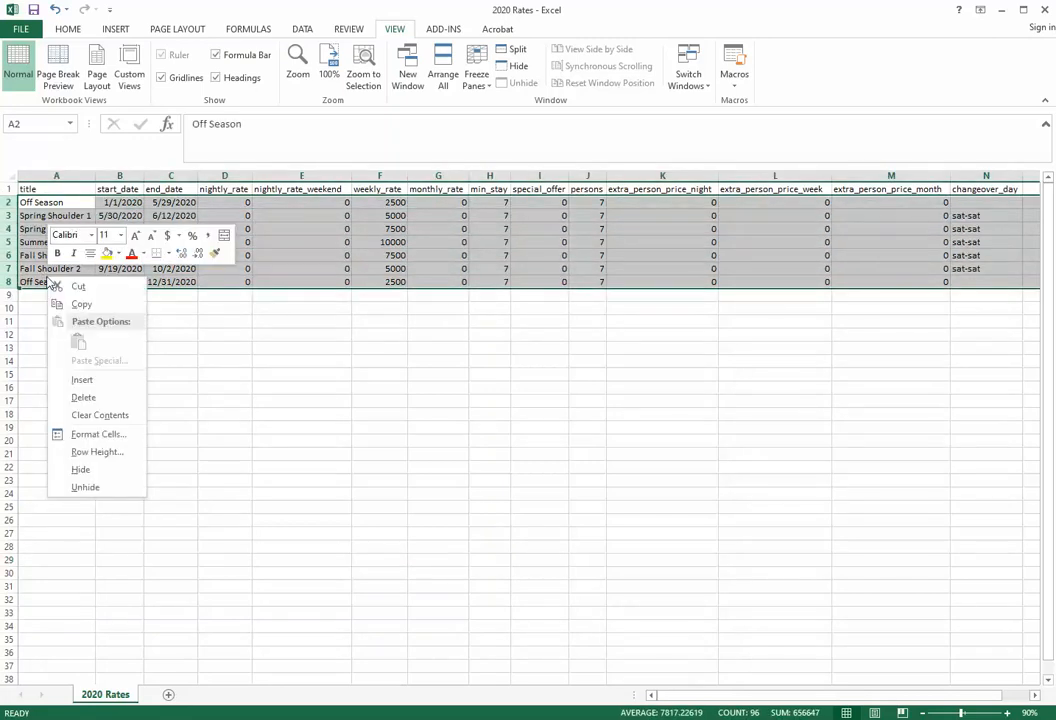
click(77, 305)
right_click(13, 308)
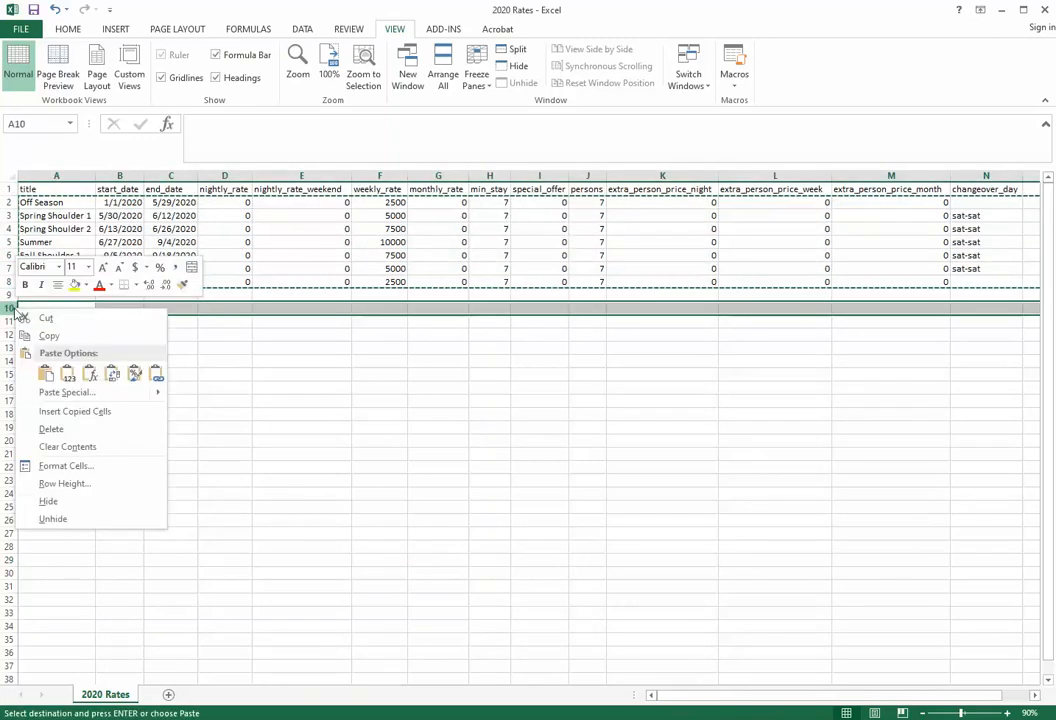
click(42, 373)
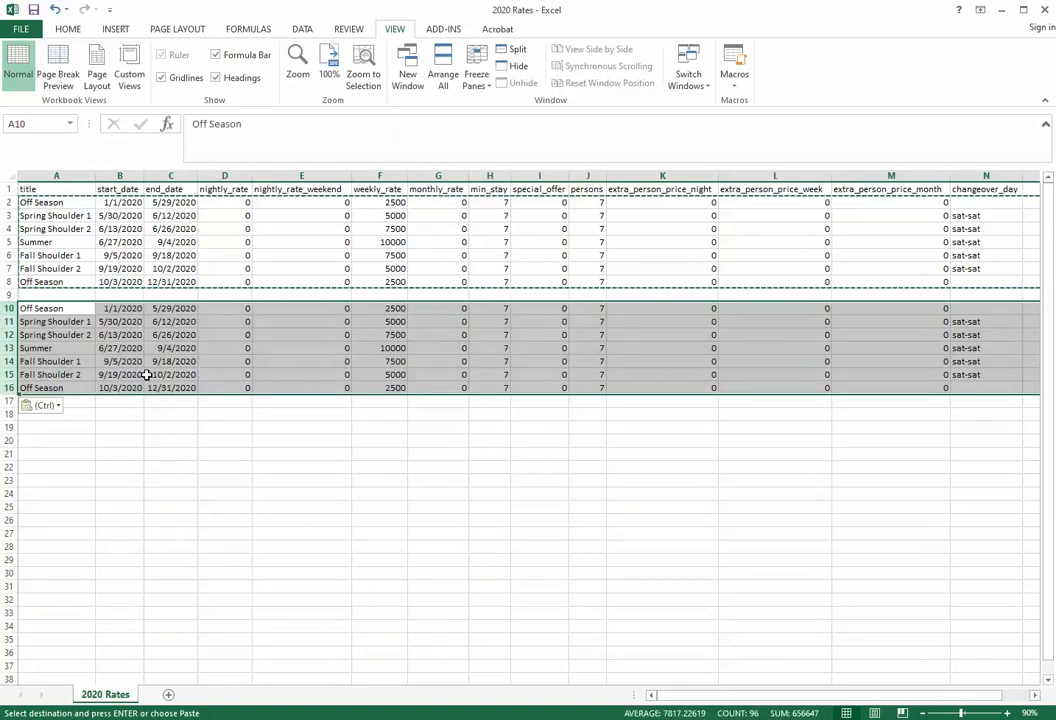
click(170, 453)
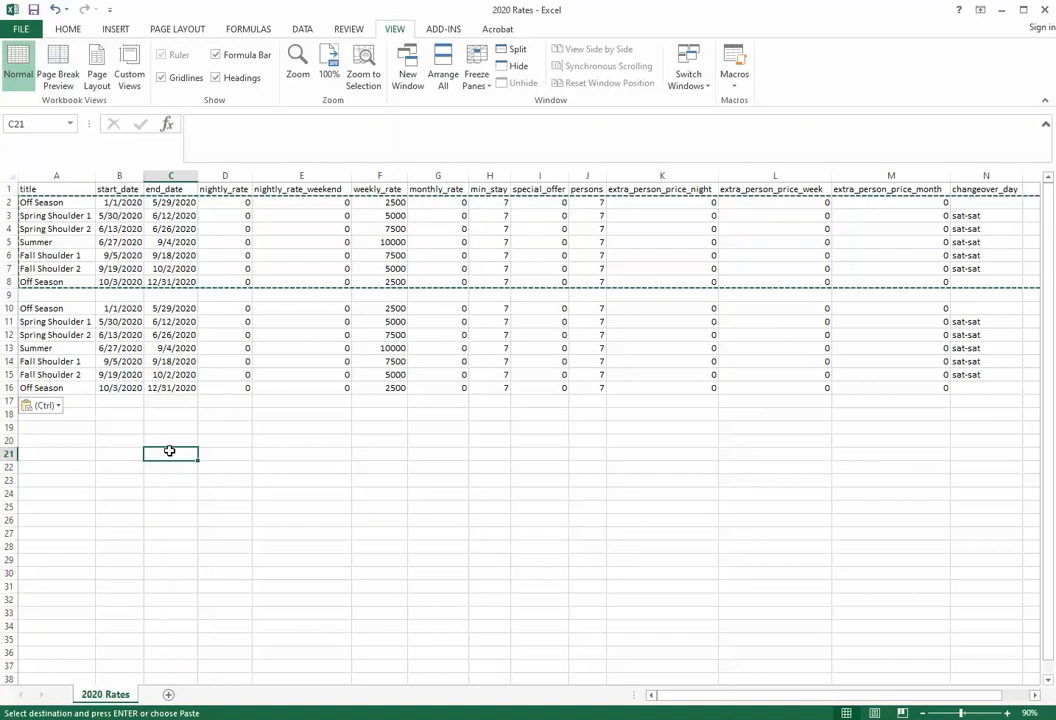
Replace all occurrences of 2020 with 2021 in the copied start and end dates, B10:C16
drag(121, 309, 176, 387)
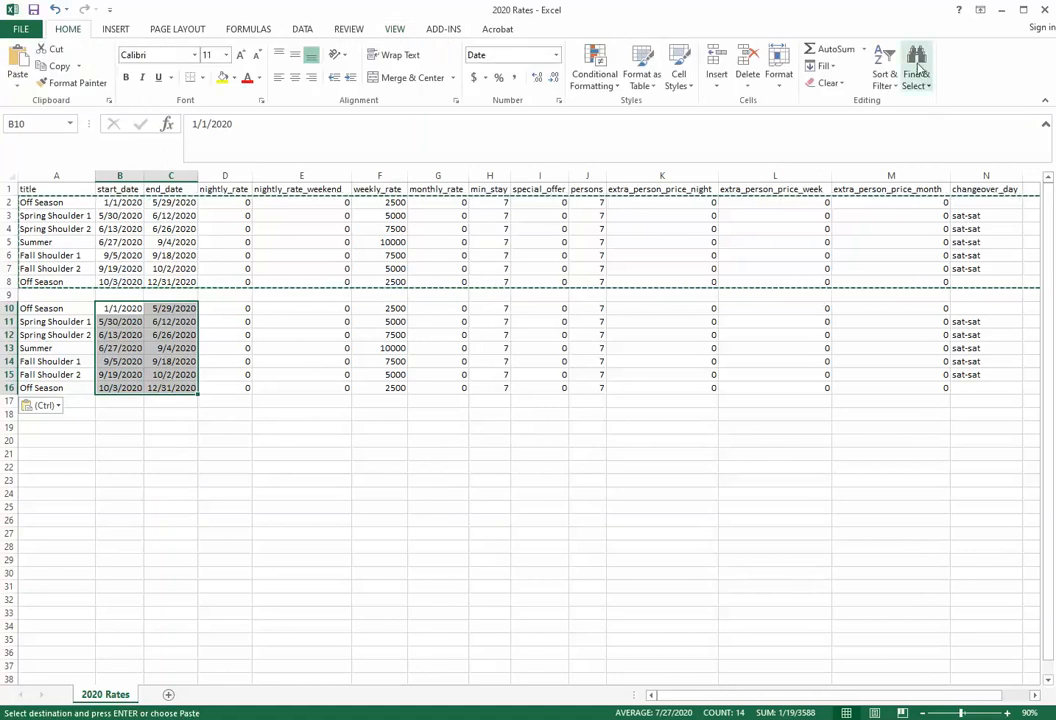
click(918, 68)
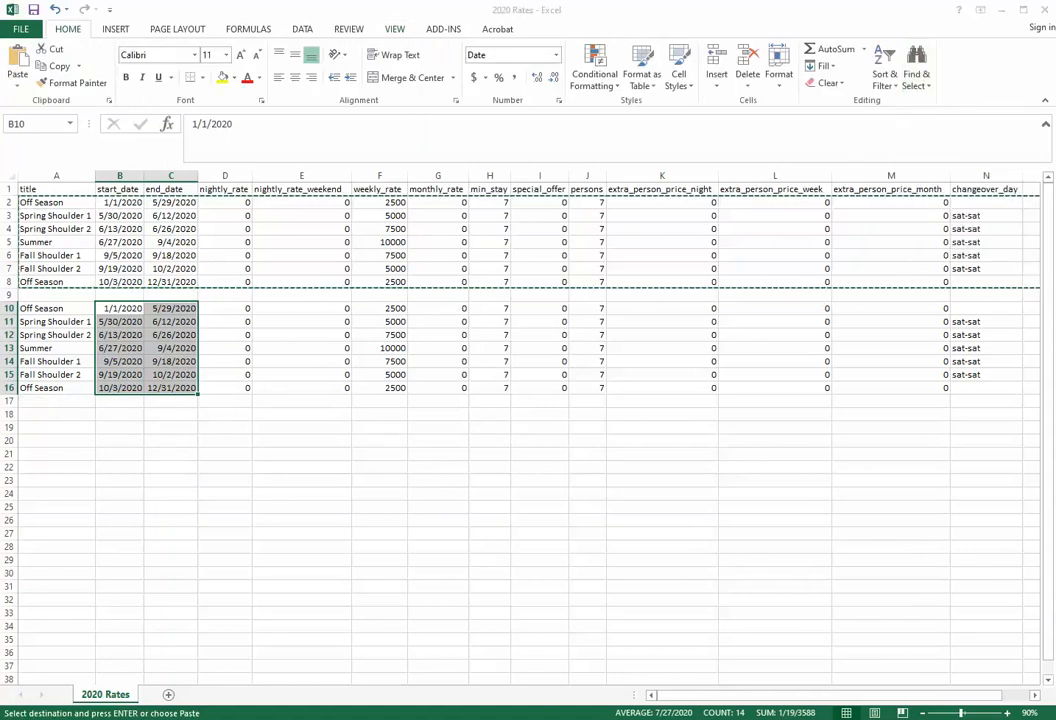
drag(594, 361, 641, 354)
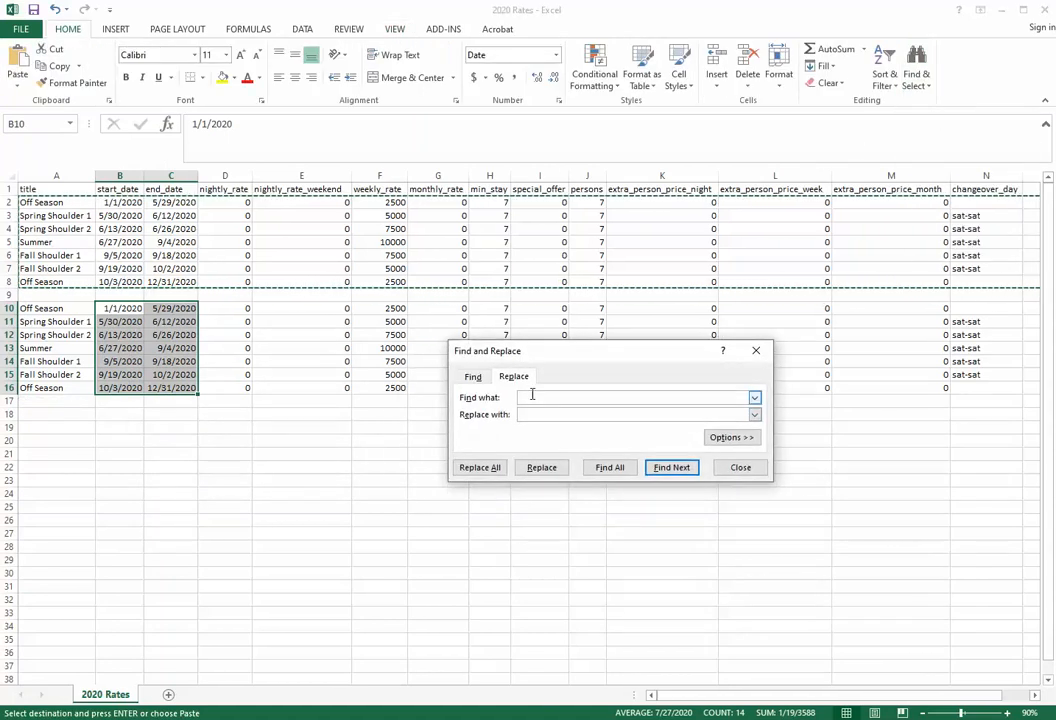
text(2020)
click(526, 414)
text(2021)
click(480, 472)
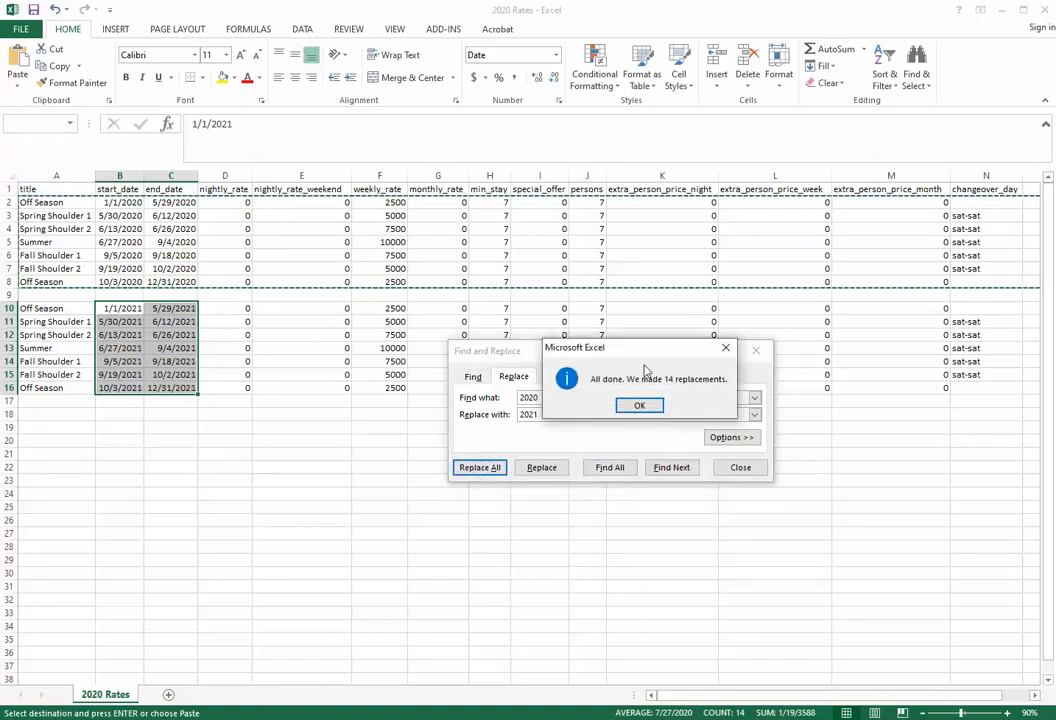
click(636, 405)
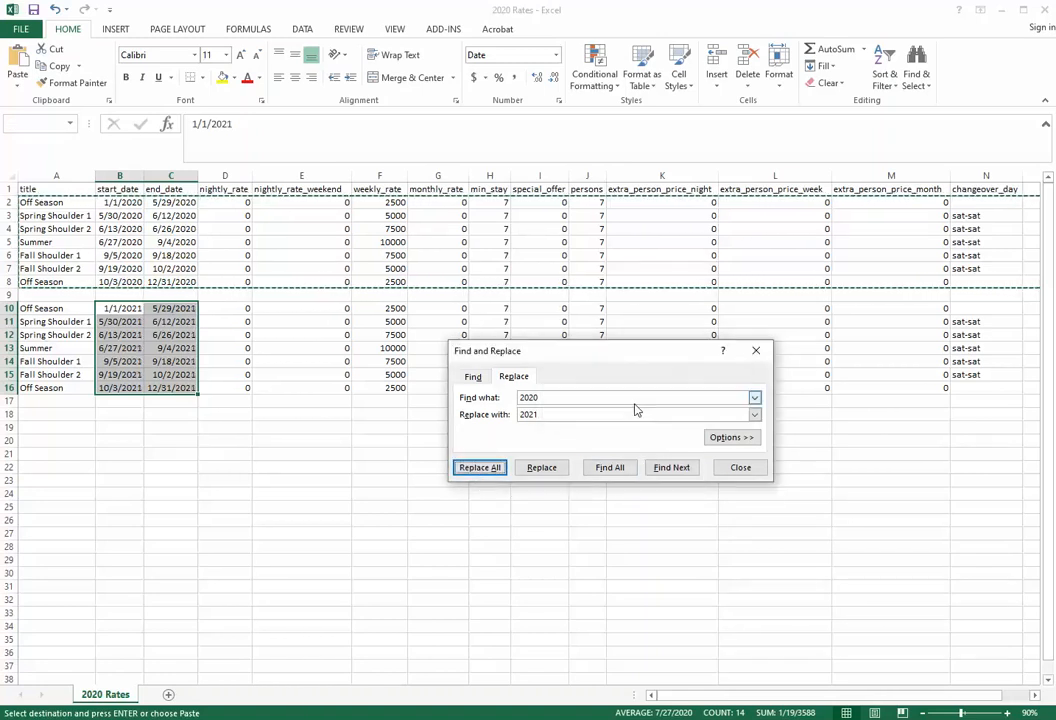
click(757, 350)
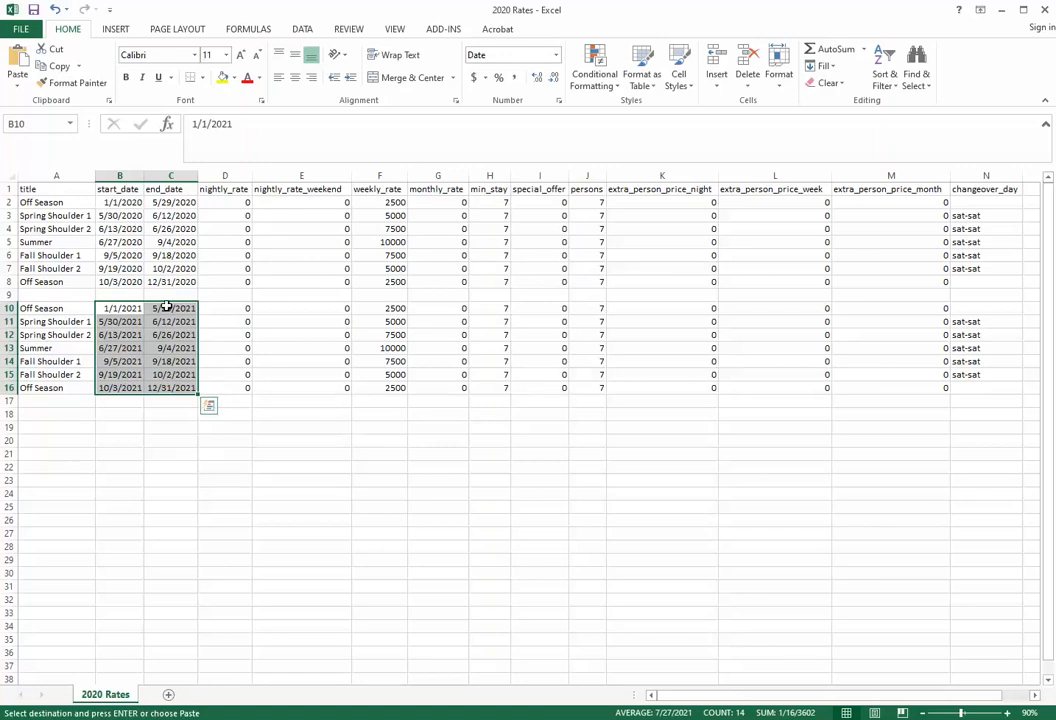
Set the end date of the first 2021 Off Season row, cell C10, to 5/28/2021
click(166, 307)
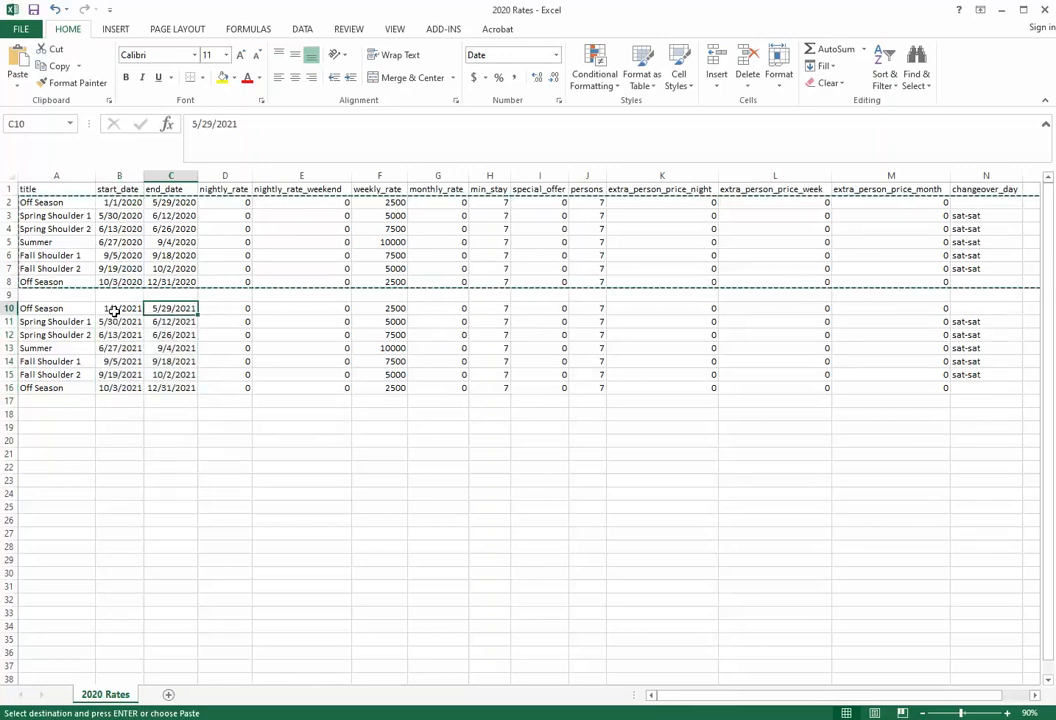
click(114, 309)
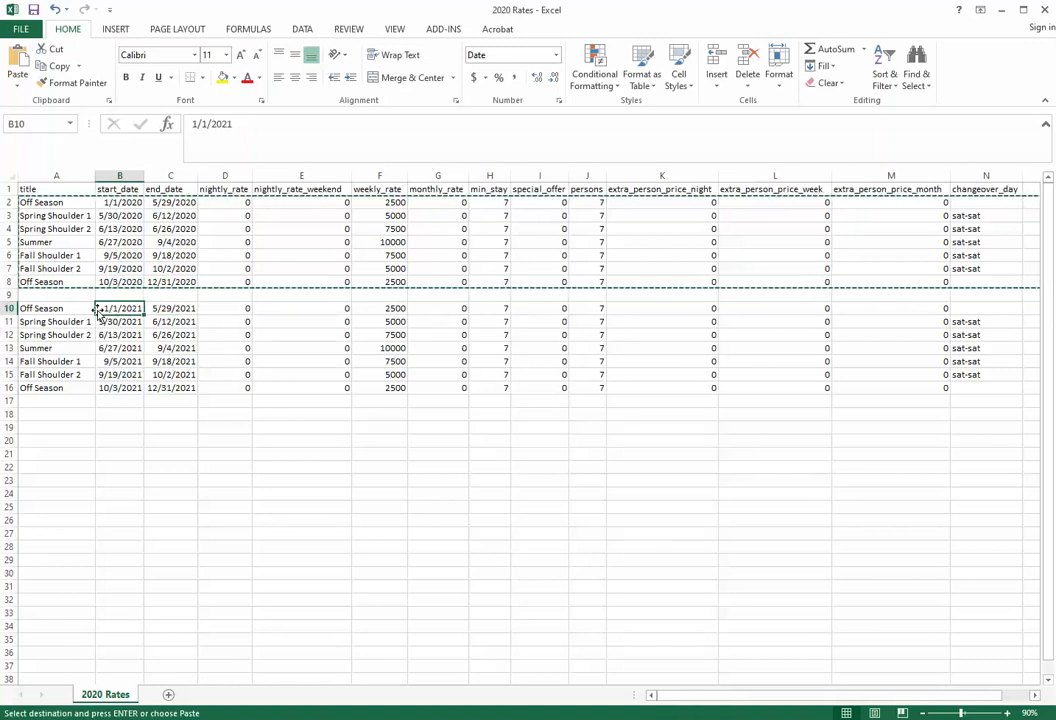
click(176, 309)
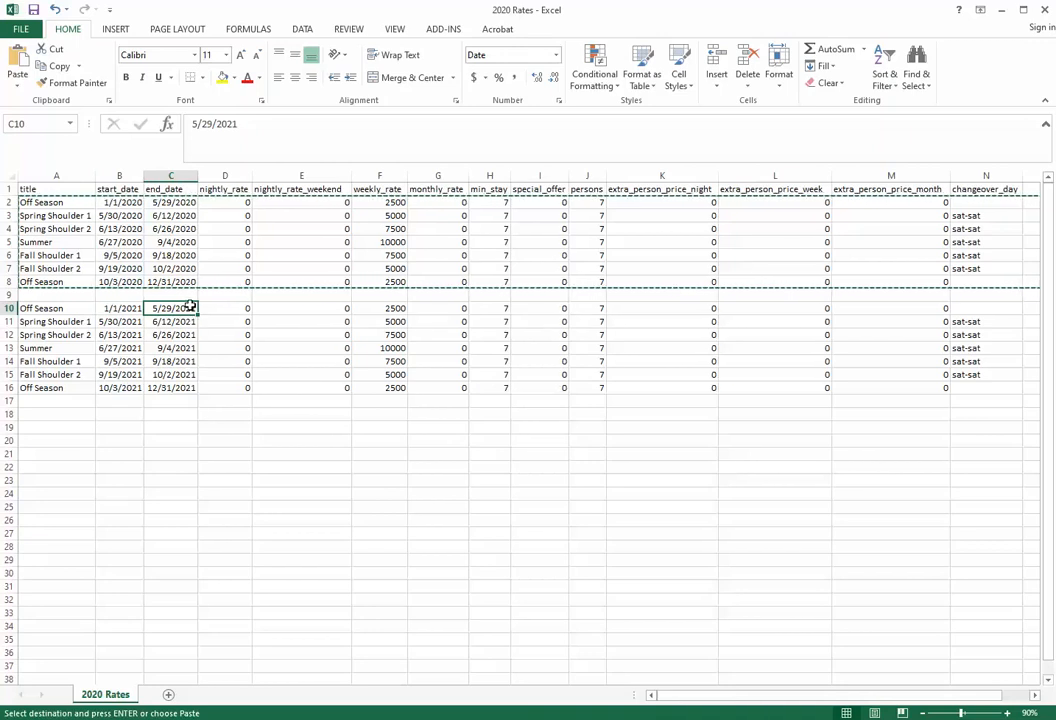
click(207, 123)
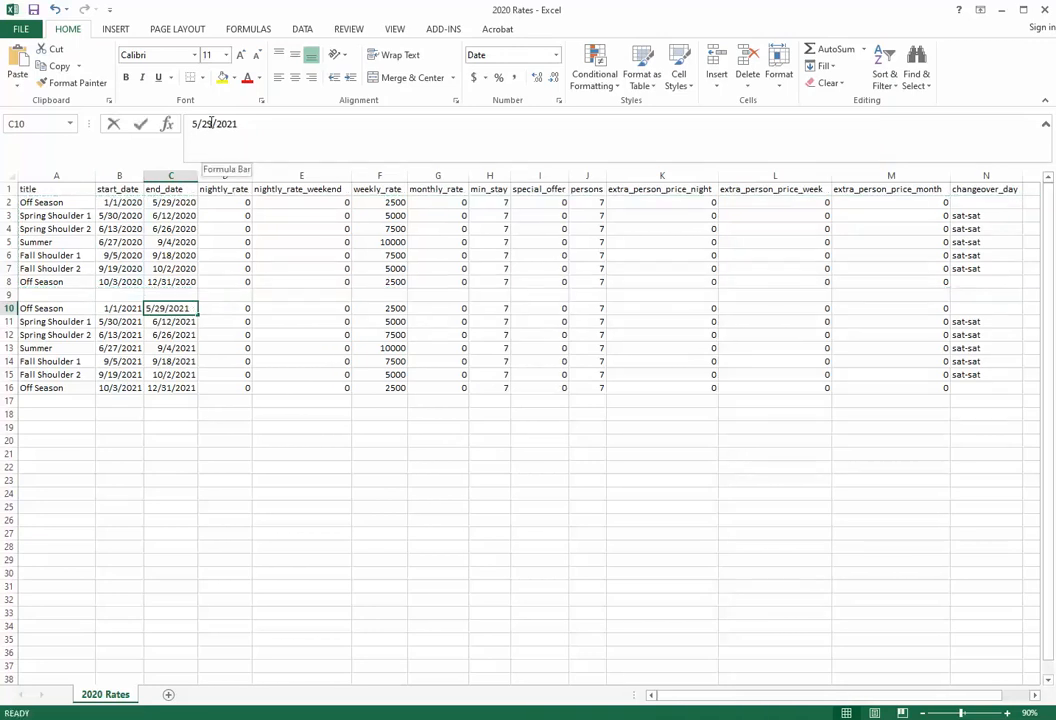
click(208, 123)
key(BackSpace)
text(8)
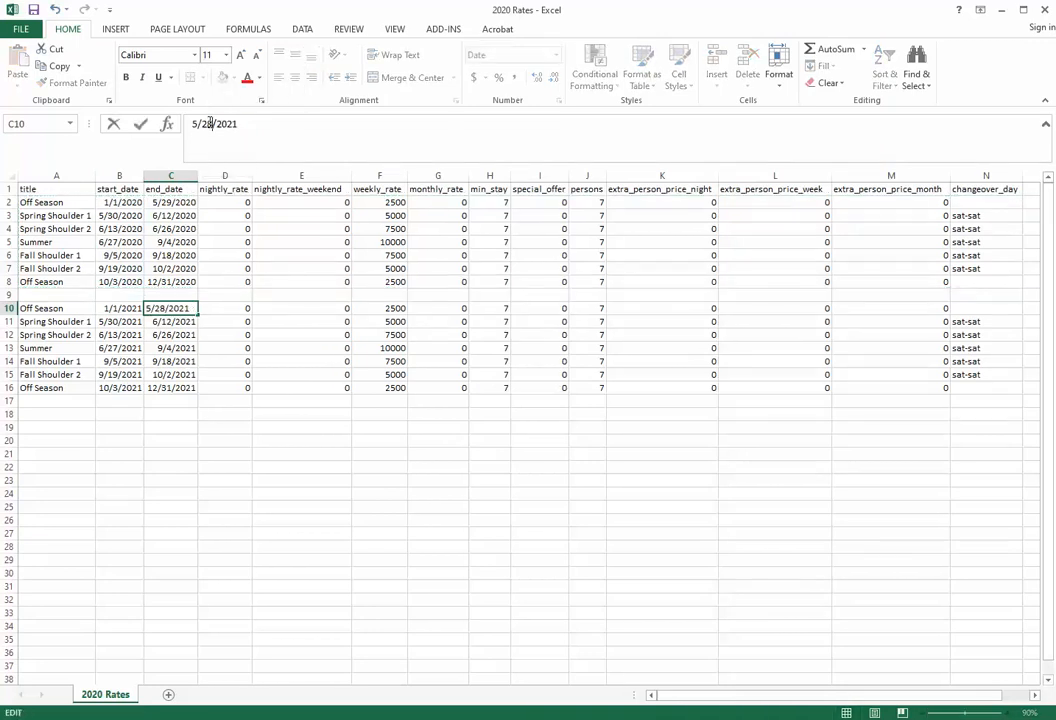
click(180, 466)
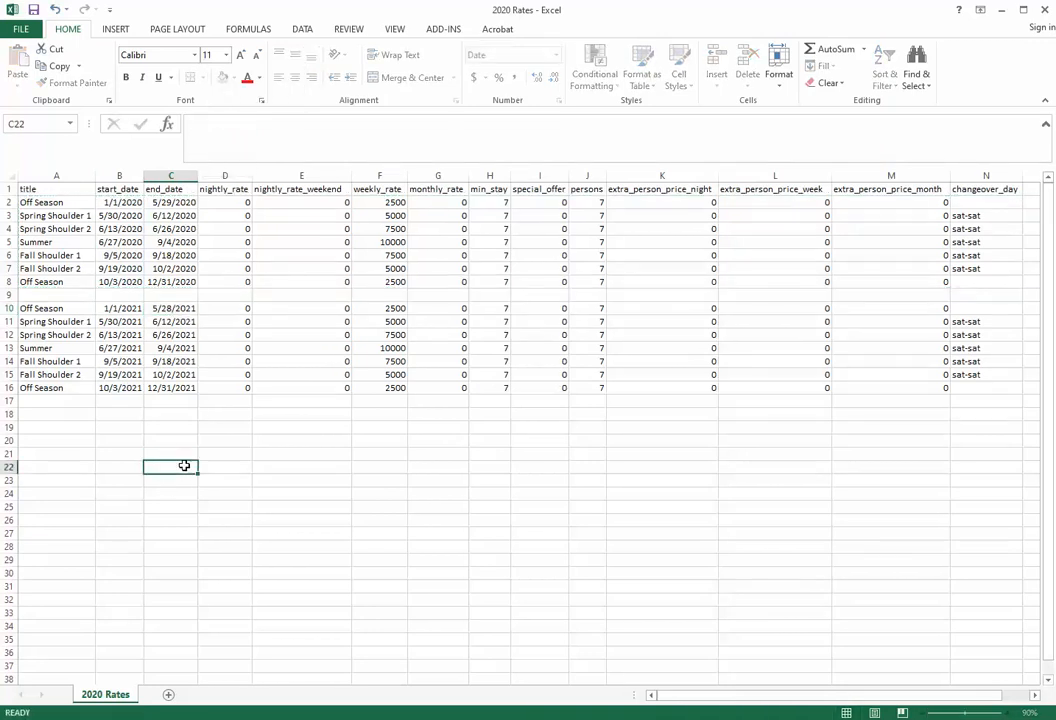
Set the 2021 Spring Shoulder 1 start date to 5/29/2021 and its end date to 6/11/2021
click(121, 320)
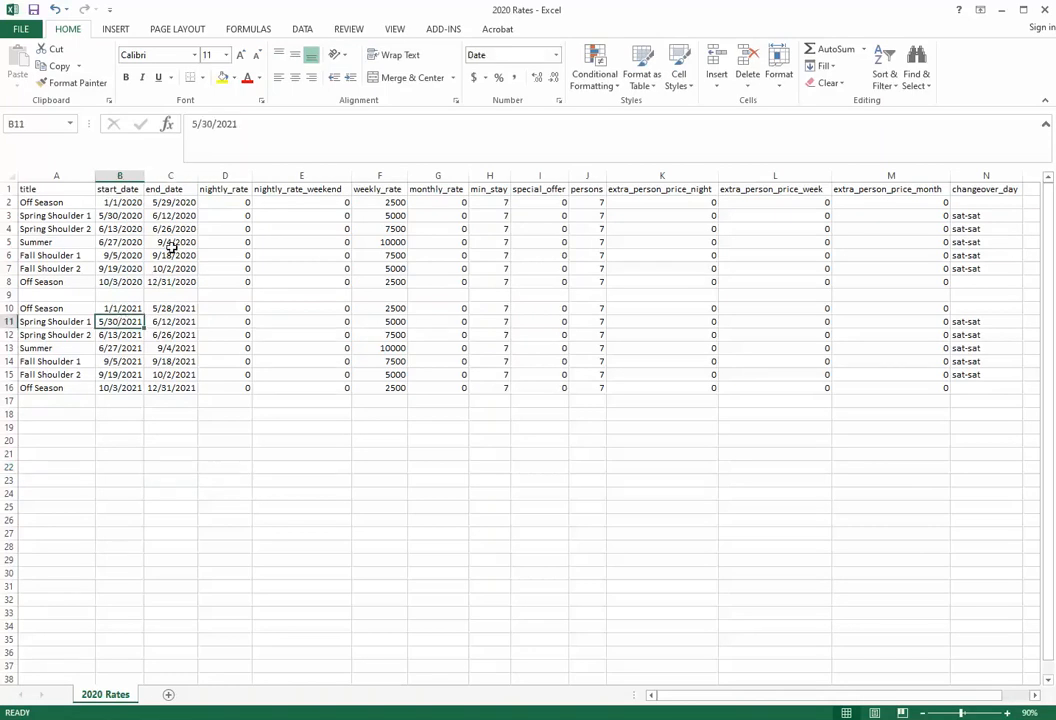
double_click(205, 124)
text(29)
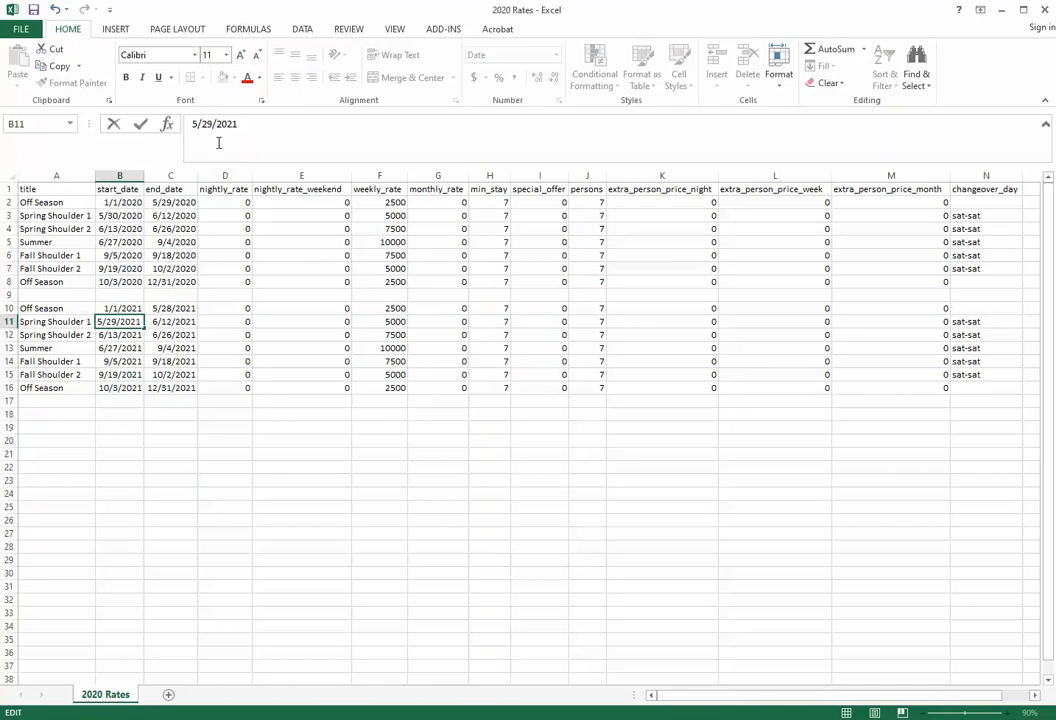
click(166, 322)
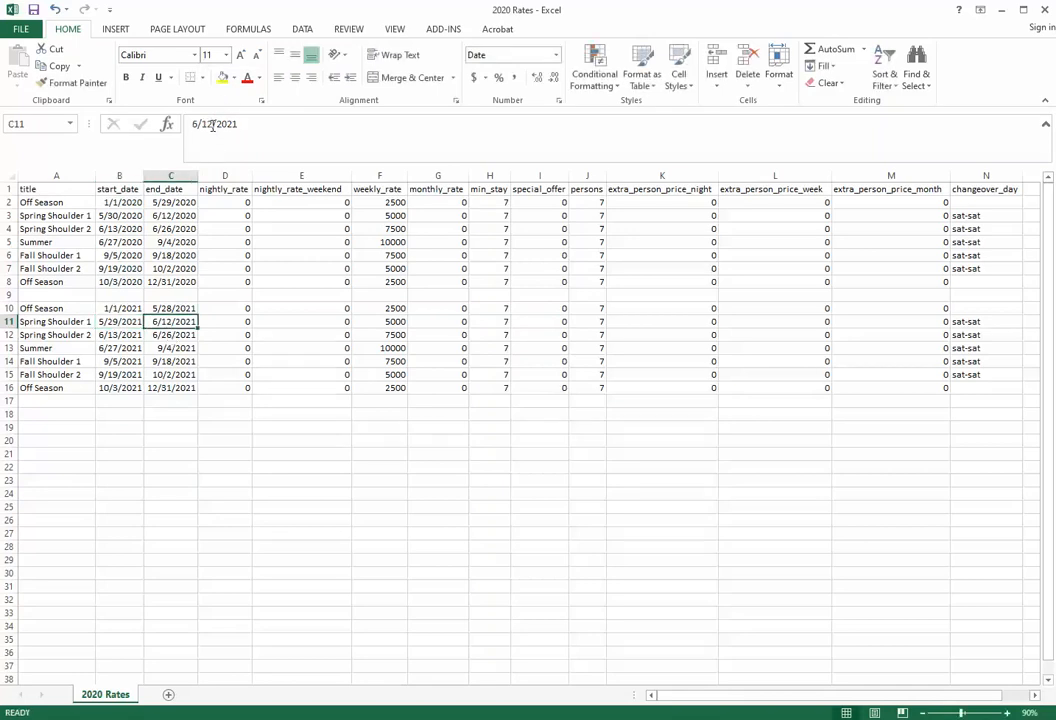
double_click(213, 124)
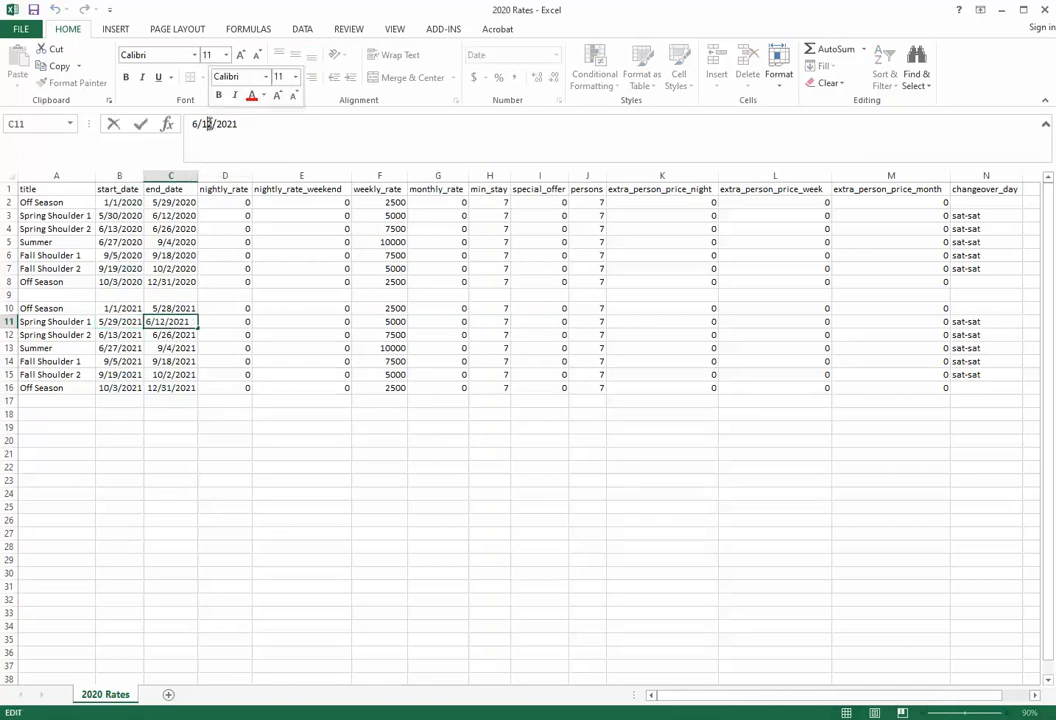
text(11)
Set the 2021 Spring Shoulder 2 start date, cell B12, to 6/12/2021
click(125, 335)
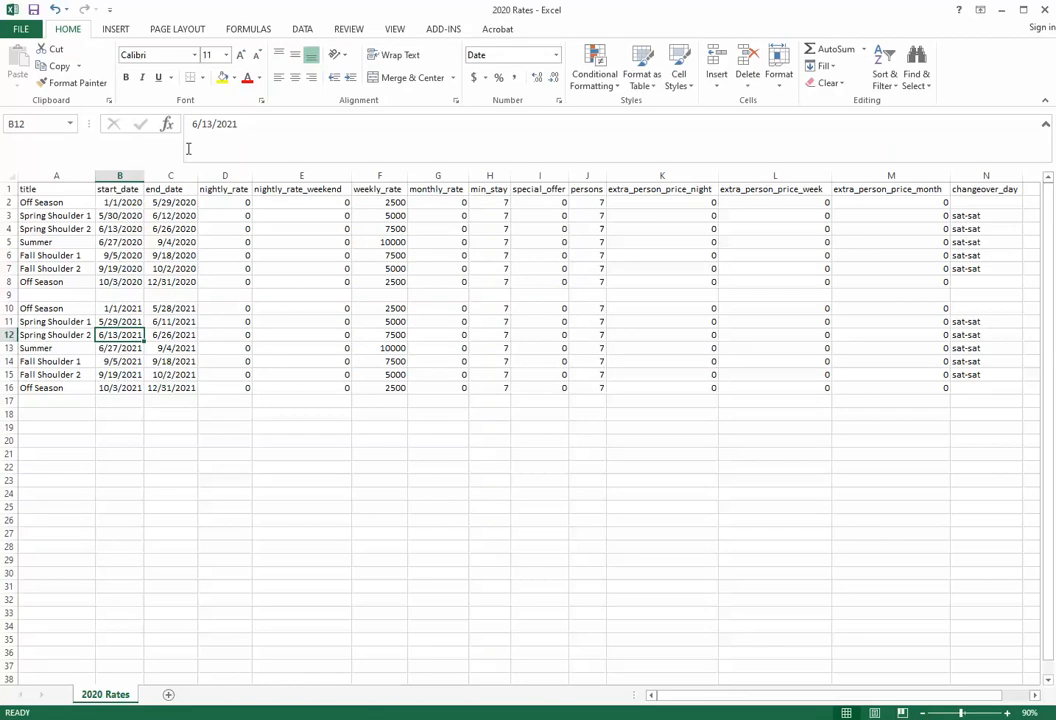
double_click(212, 124)
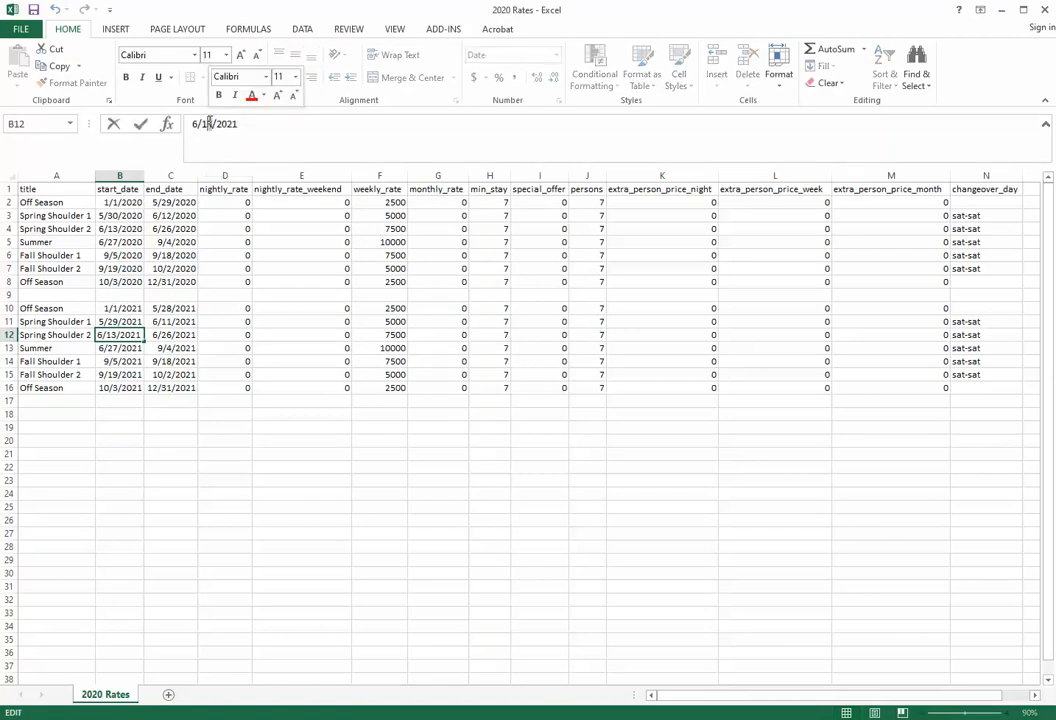
text(12)
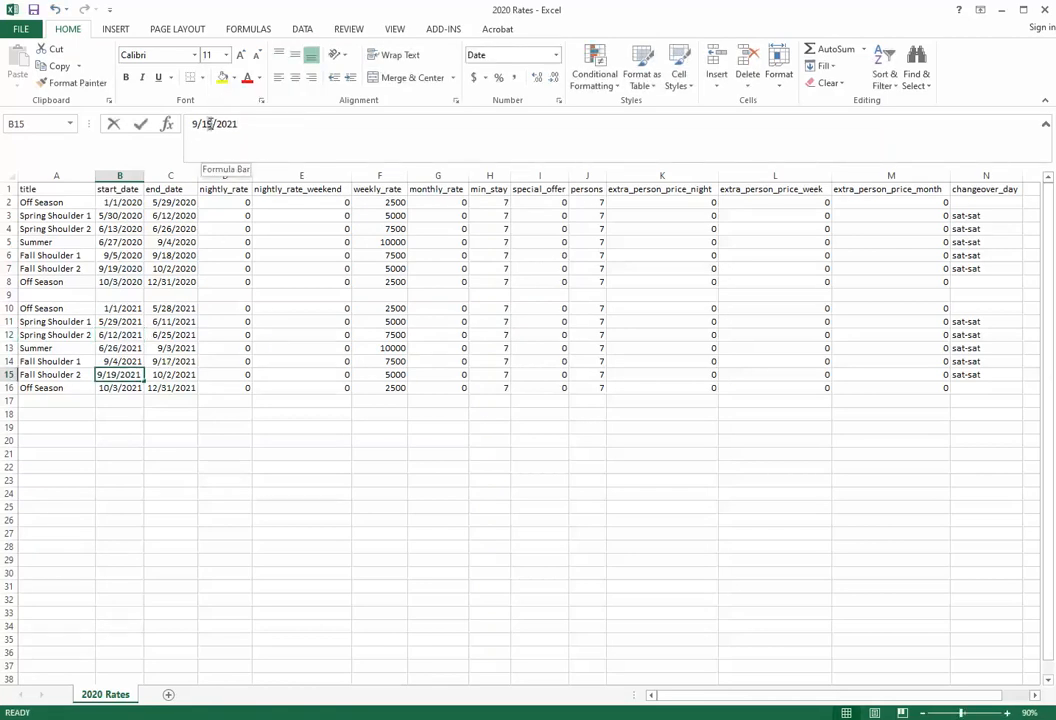
Set the 2021 Fall Shoulder 2 start date to 9/18/2021 and its end date to 10/1/2021
double_click(208, 124)
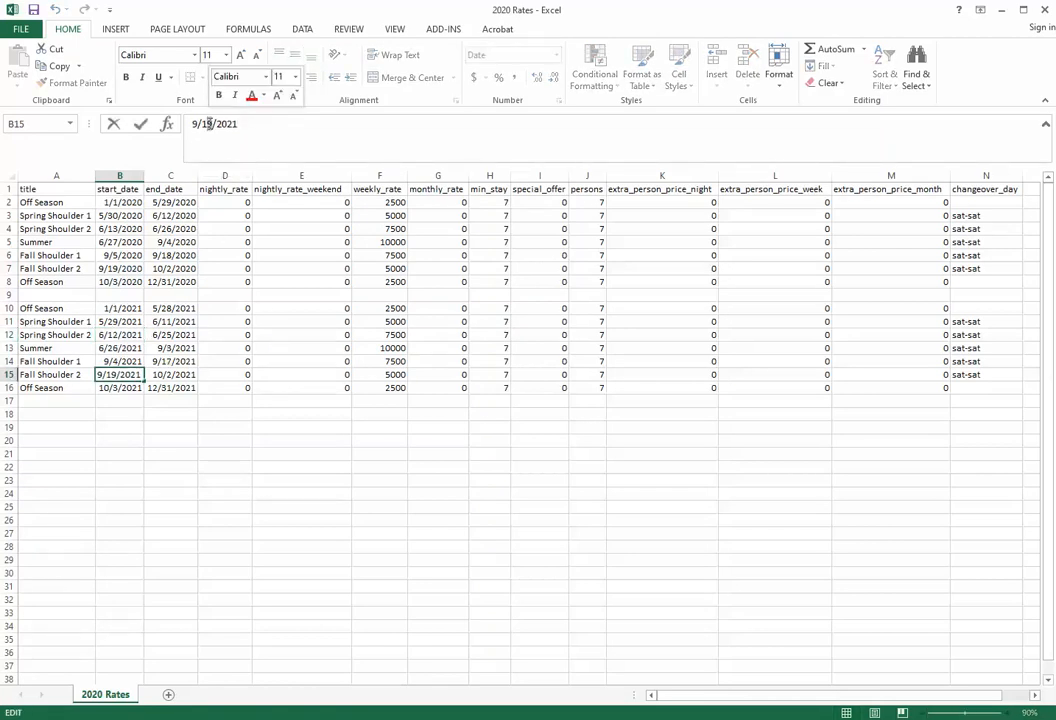
text(18)
click(165, 373)
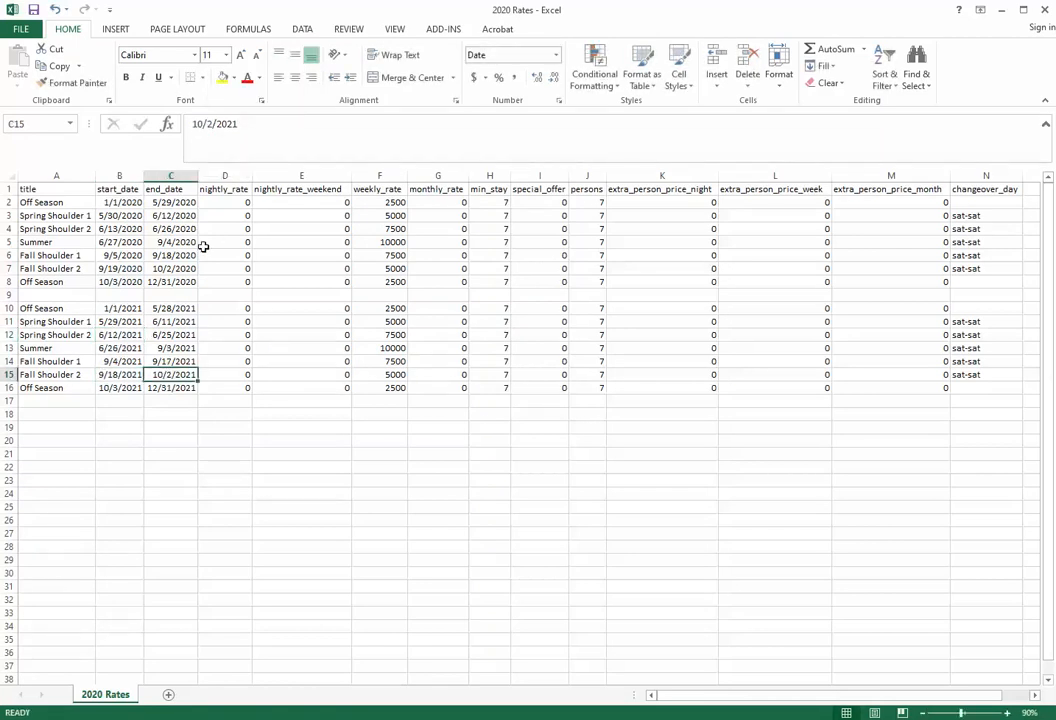
double_click(208, 124)
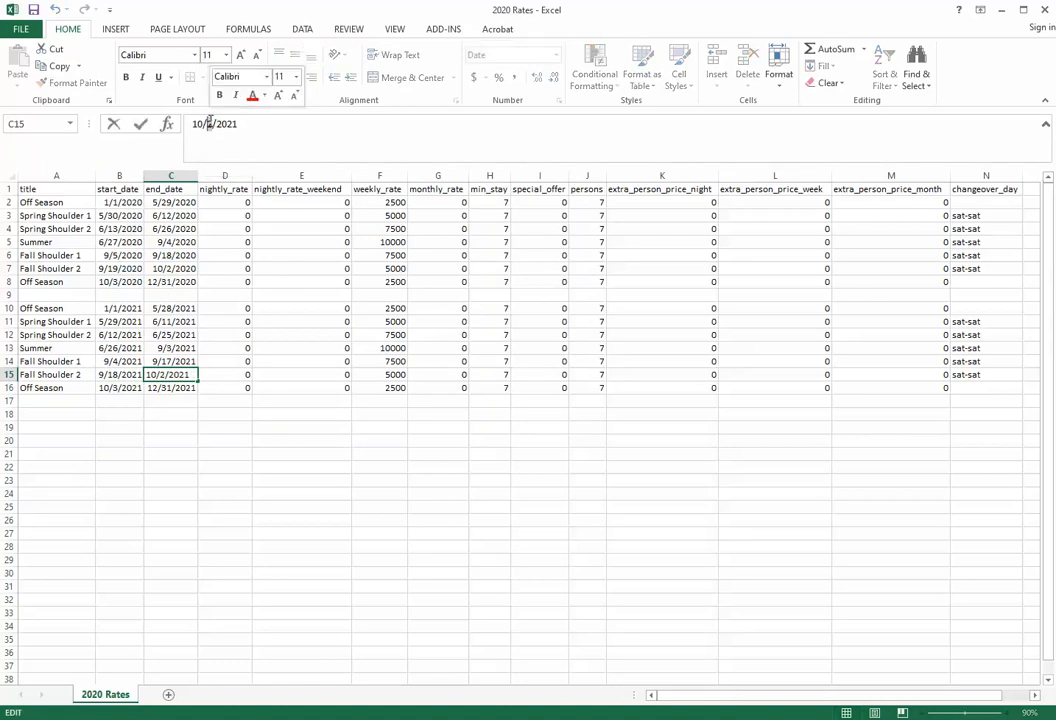
text(1)
click(112, 387)
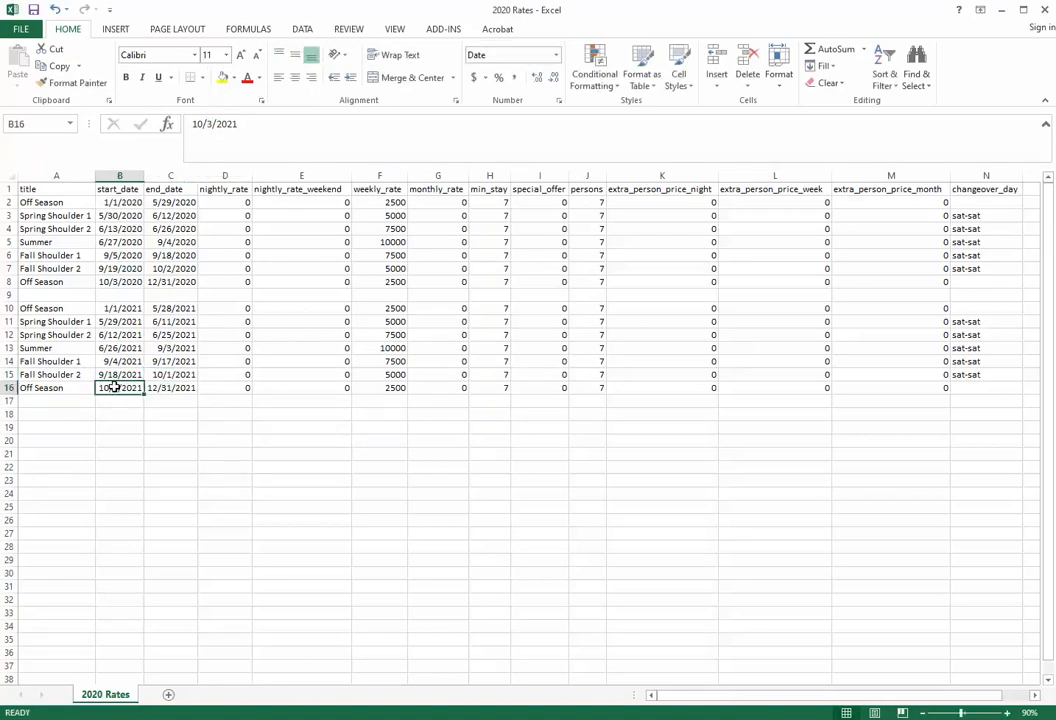
Set the start date of the final 2021 Off Season row, cell B16, to 10/2/2021
double_click(208, 124)
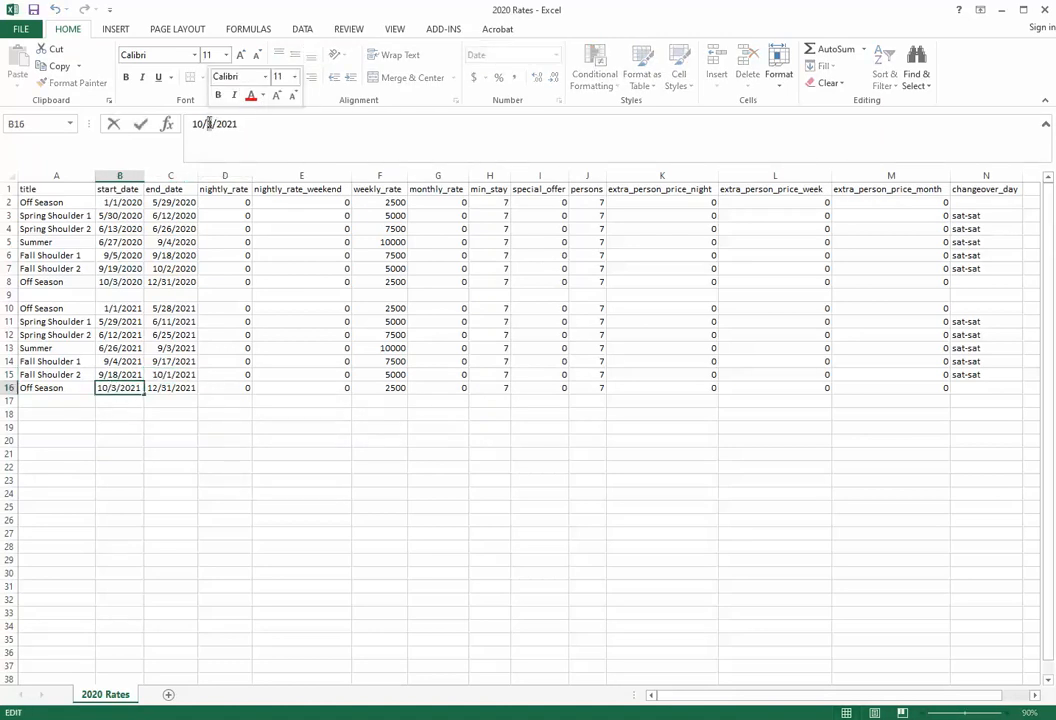
text(2)
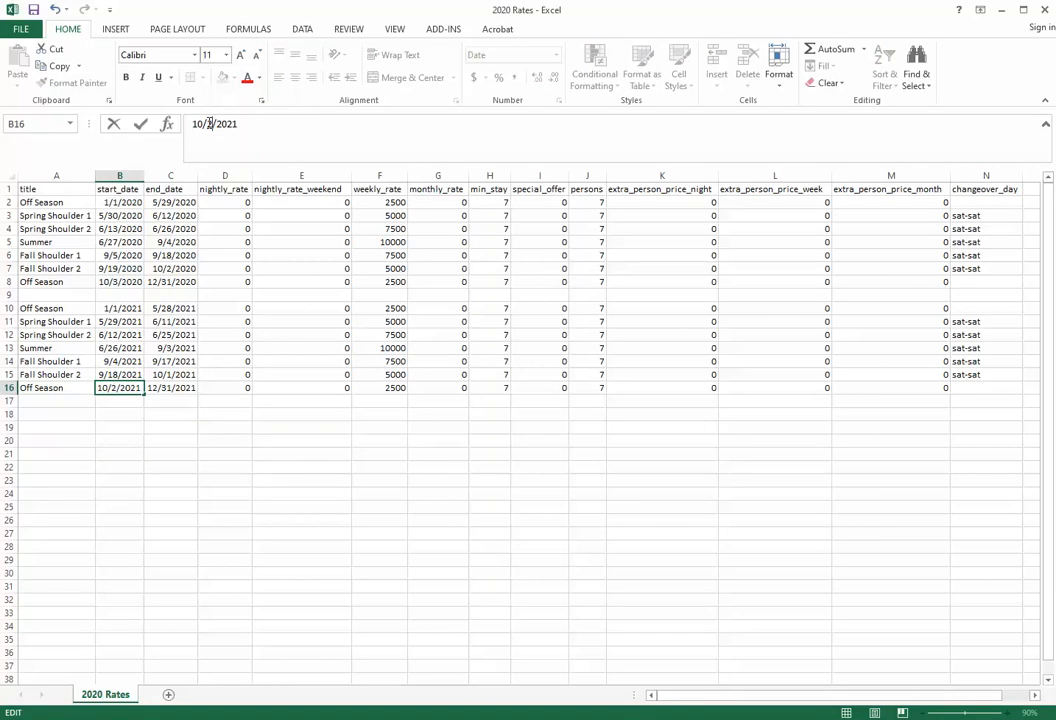
click(173, 387)
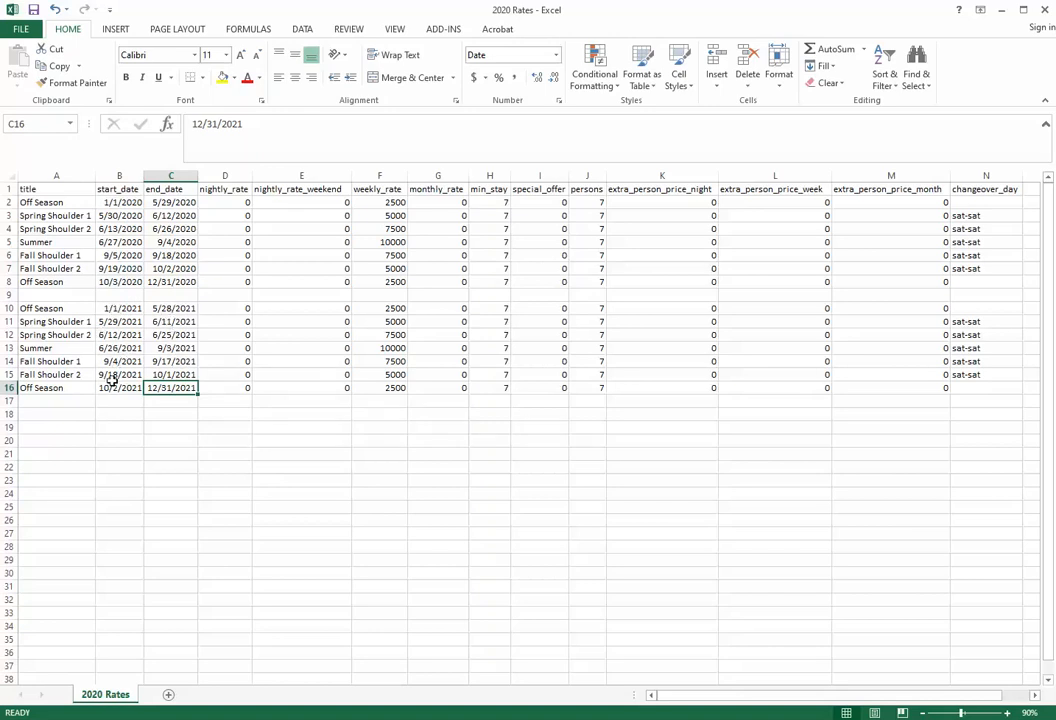
click(201, 416)
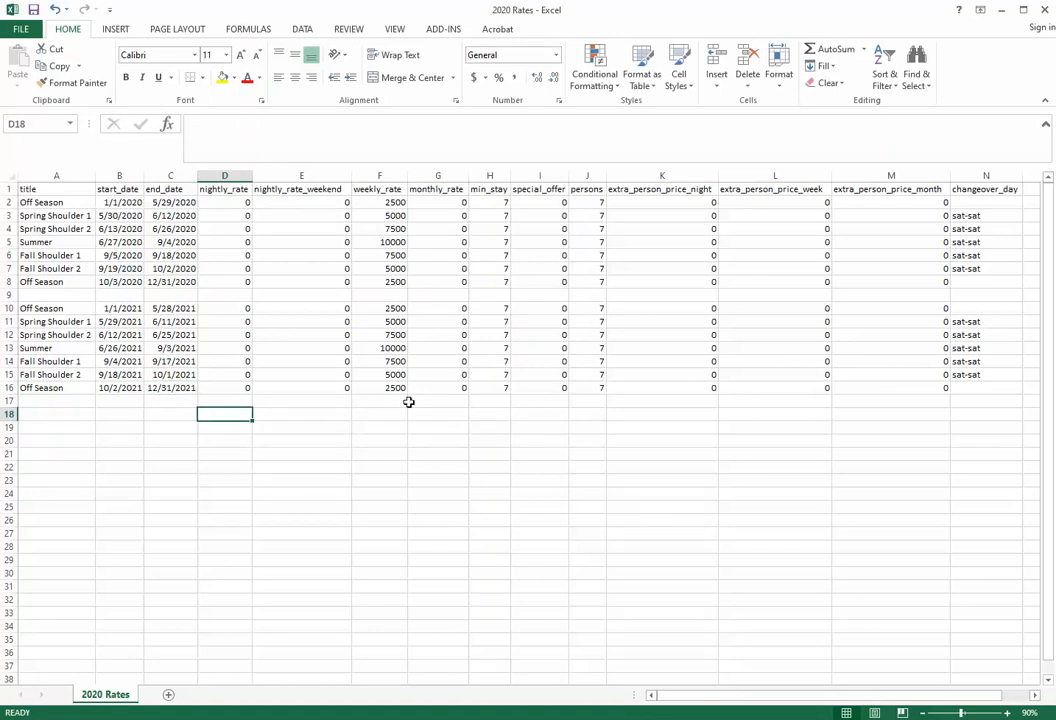
Set the 2021 weekly rates to 2600 for the first Off Season row and 5100 for Spring Shoulder 1
click(392, 307)
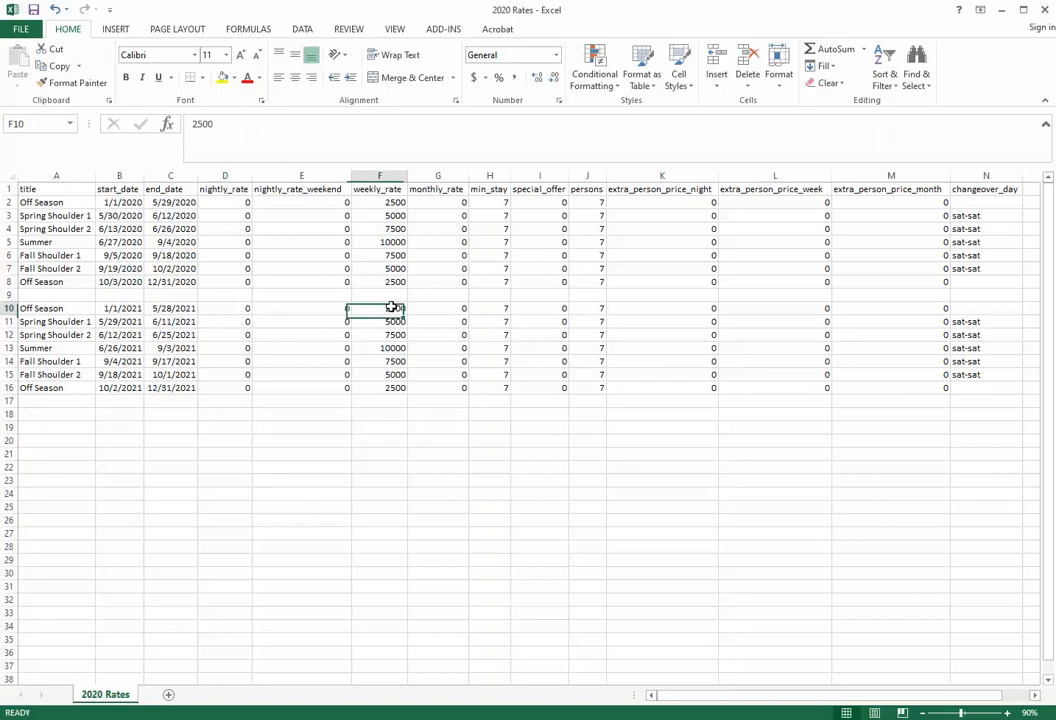
drag(392, 307, 385, 386)
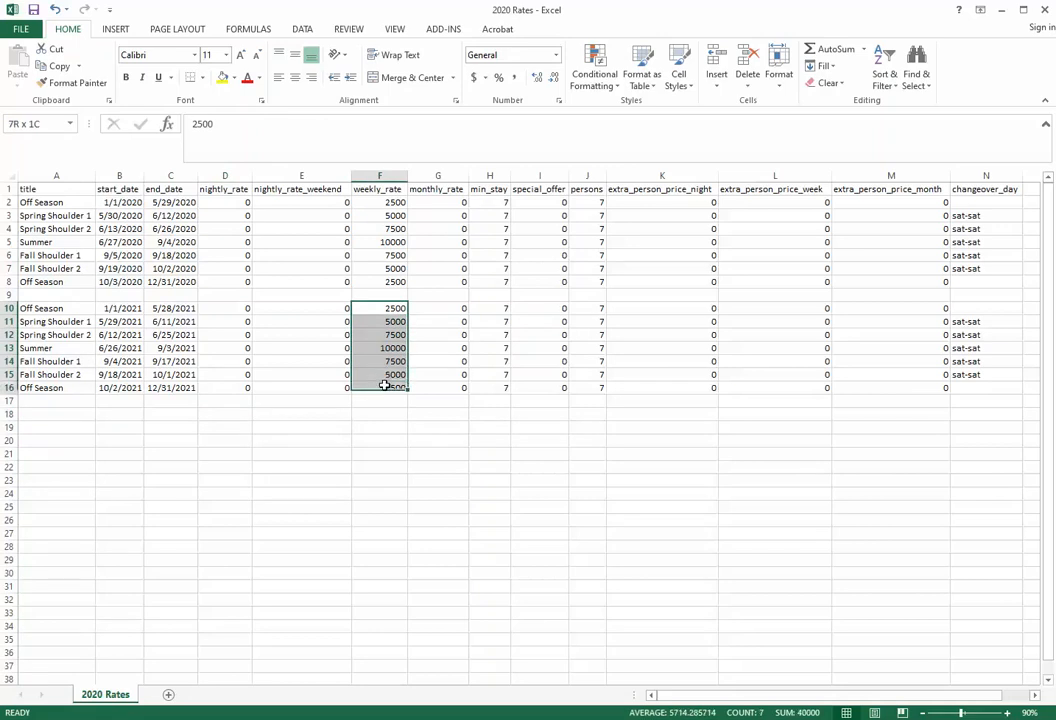
click(392, 308)
text(2600)
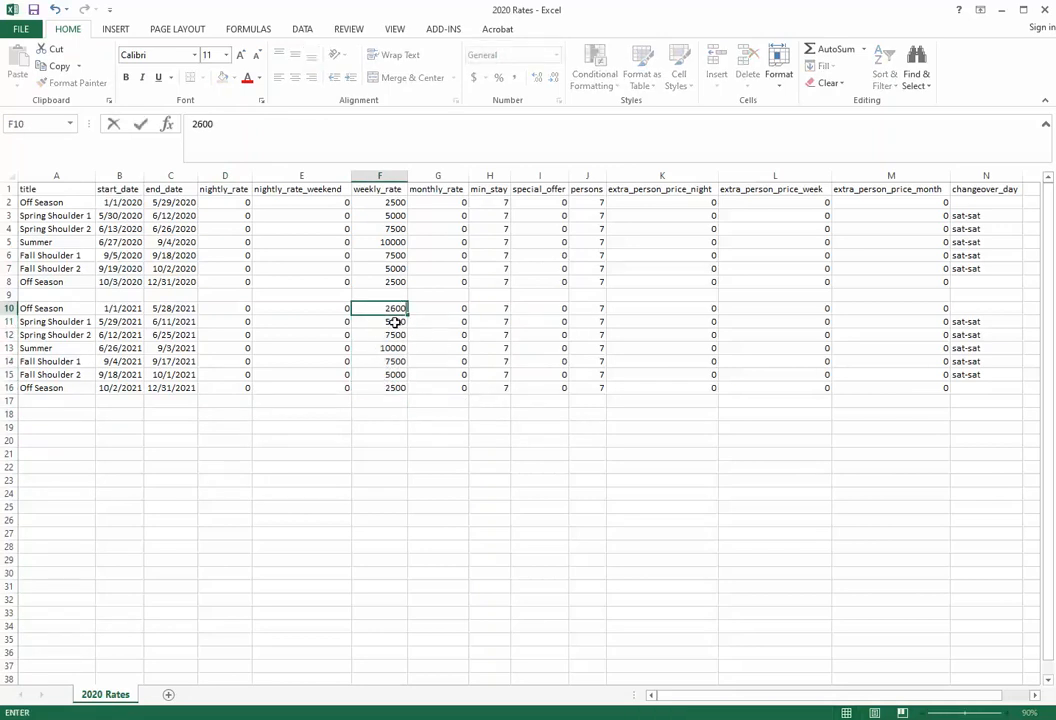
key(Return)
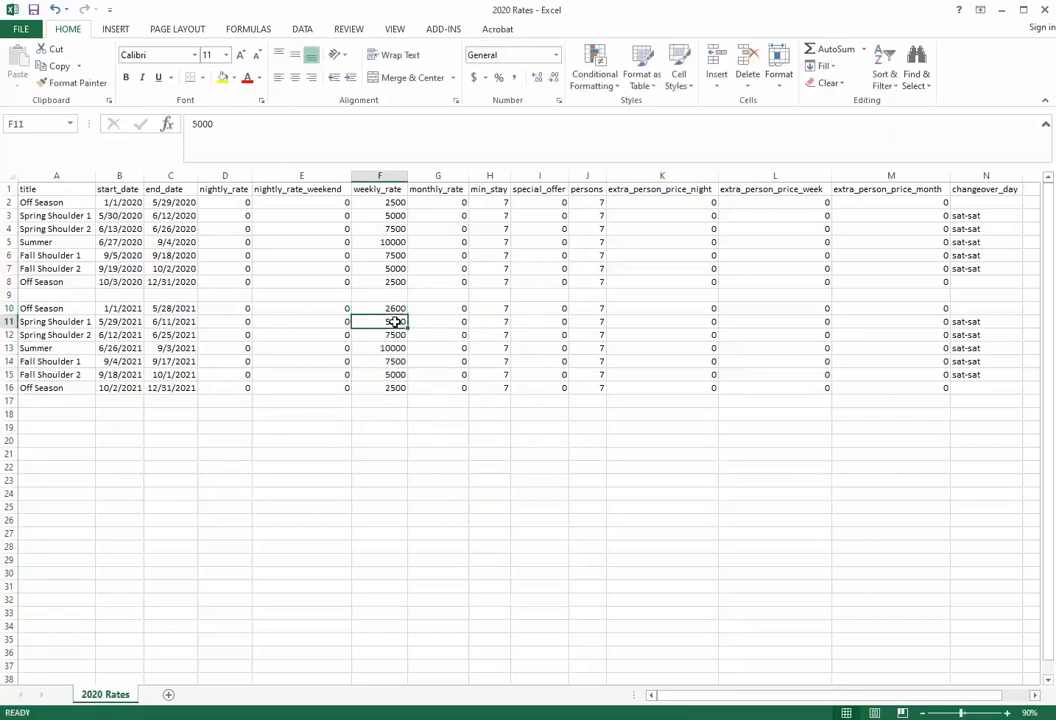
text(5100)
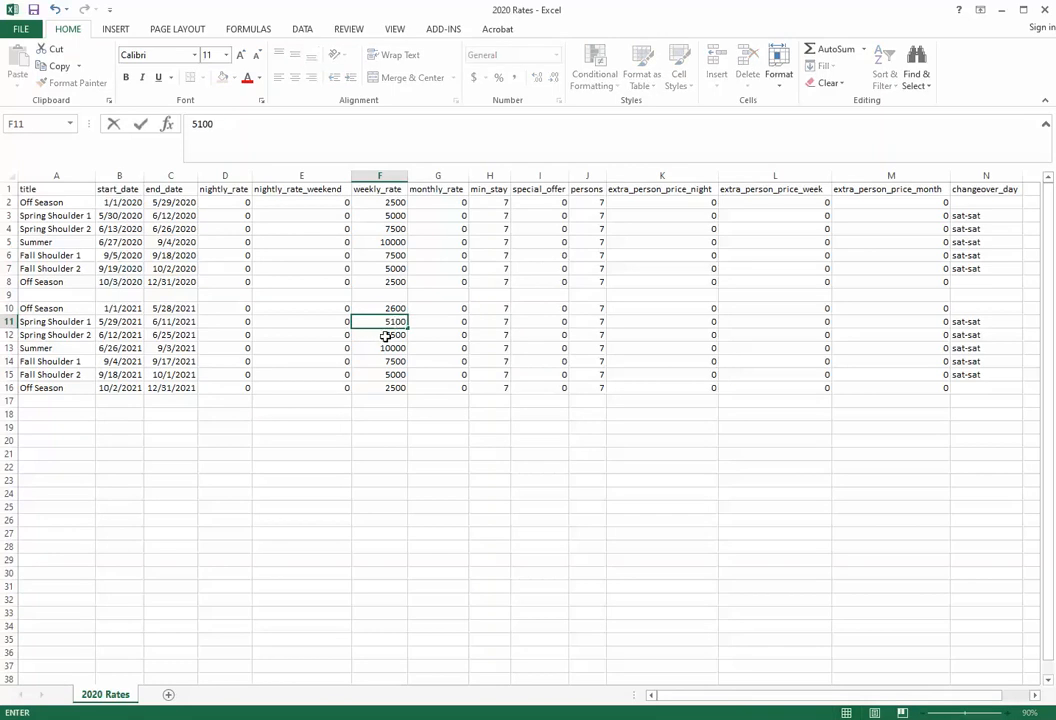
key(Return)
Set the 2021 weekly rates to 7600 for Spring Shoulder 2 and 10100 for Summer
text(7600)
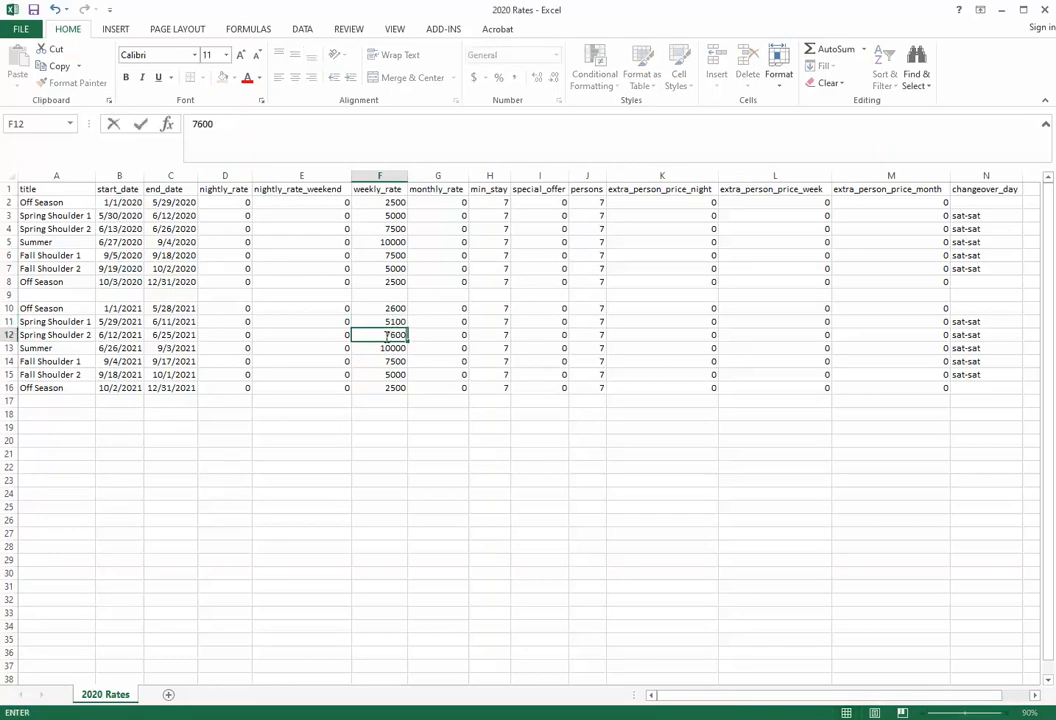
key(Return)
text(1)
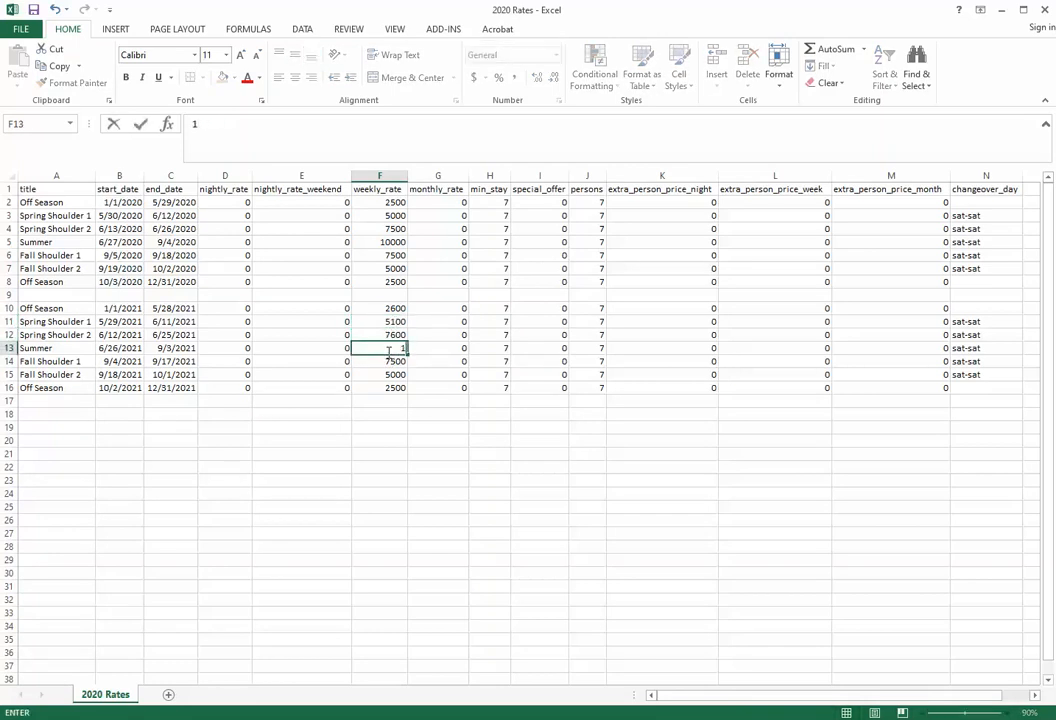
text(0100)
key(Return)
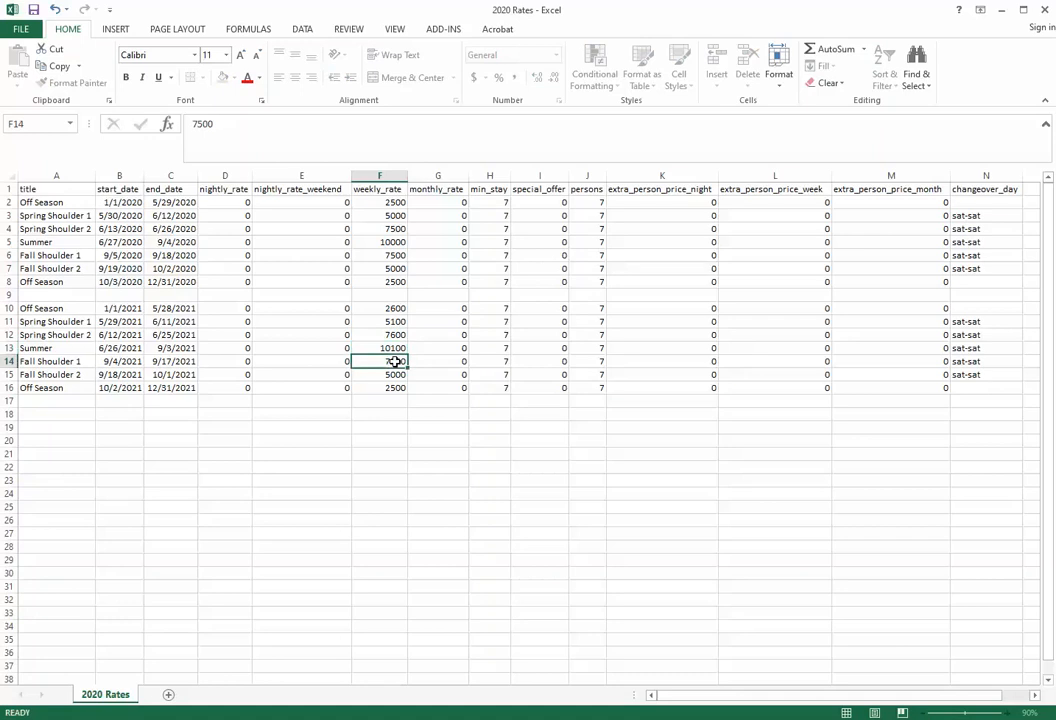
Set the remaining 2021 weekly rates to 7600 for Fall Shoulder 1, 5100 for Fall Shoulder 2 and 2600 for the last Off Season row
text(7600)
key(Return)
text(5100)
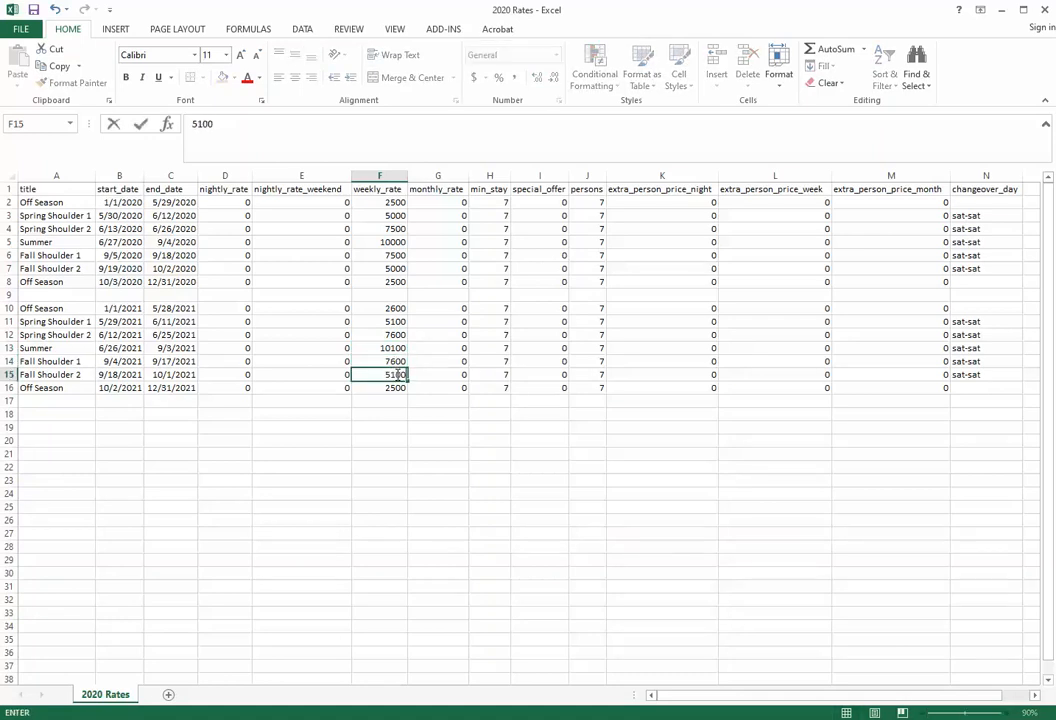
key(Return)
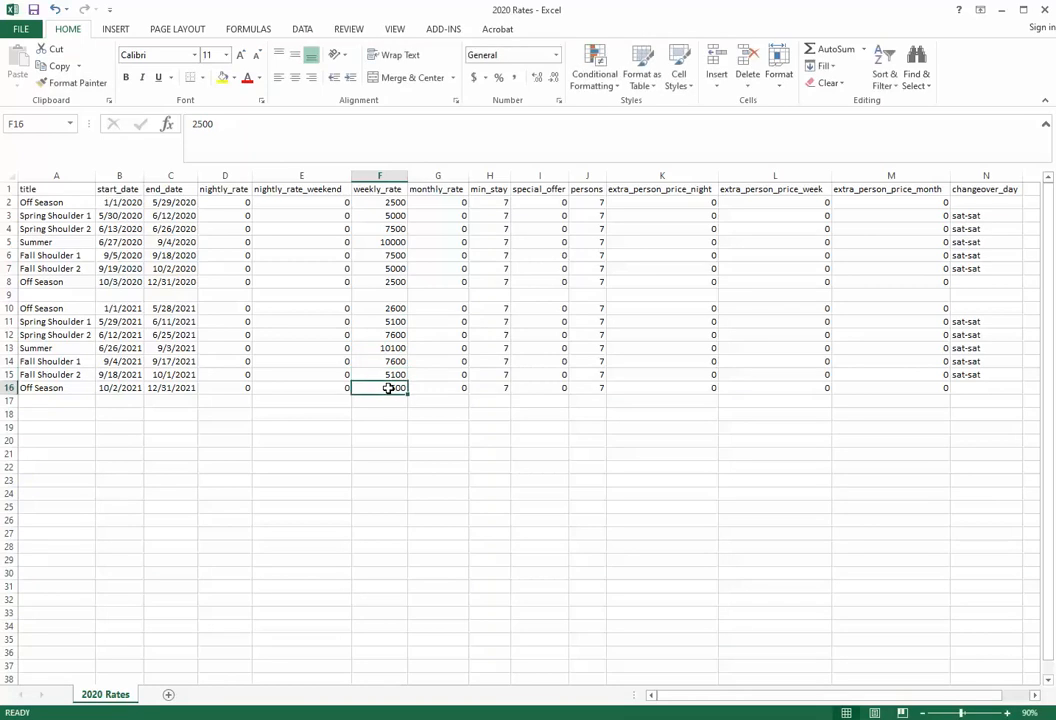
text(2600)
click(355, 466)
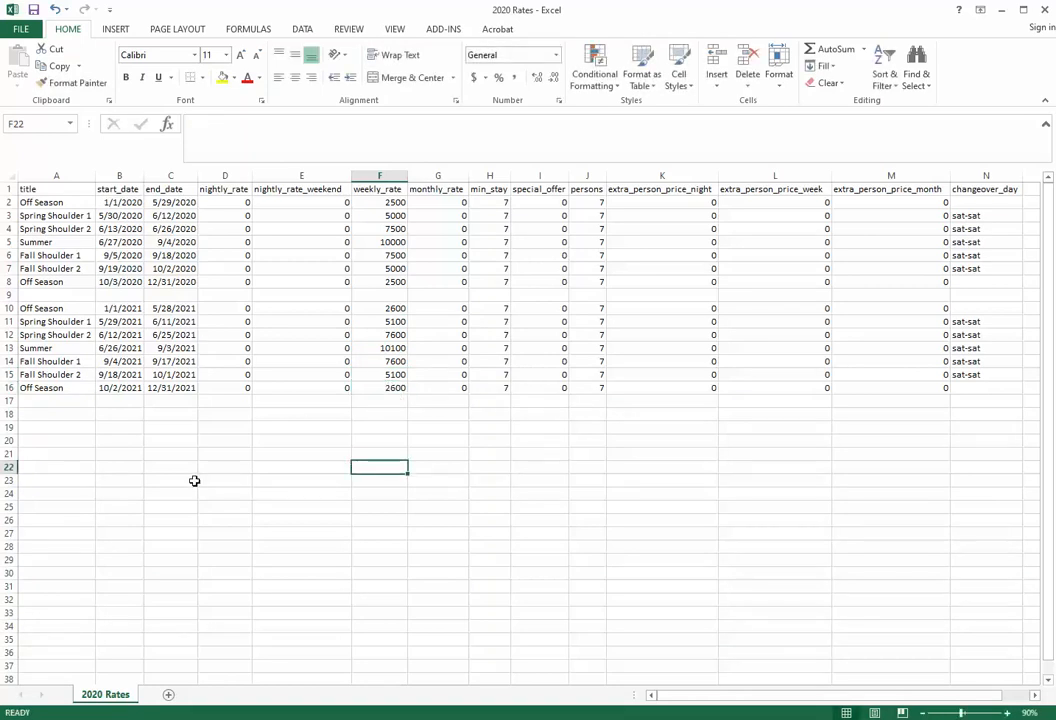
Delete the empty row 9 between the 2020 and 2021 rates
right_click(5, 295)
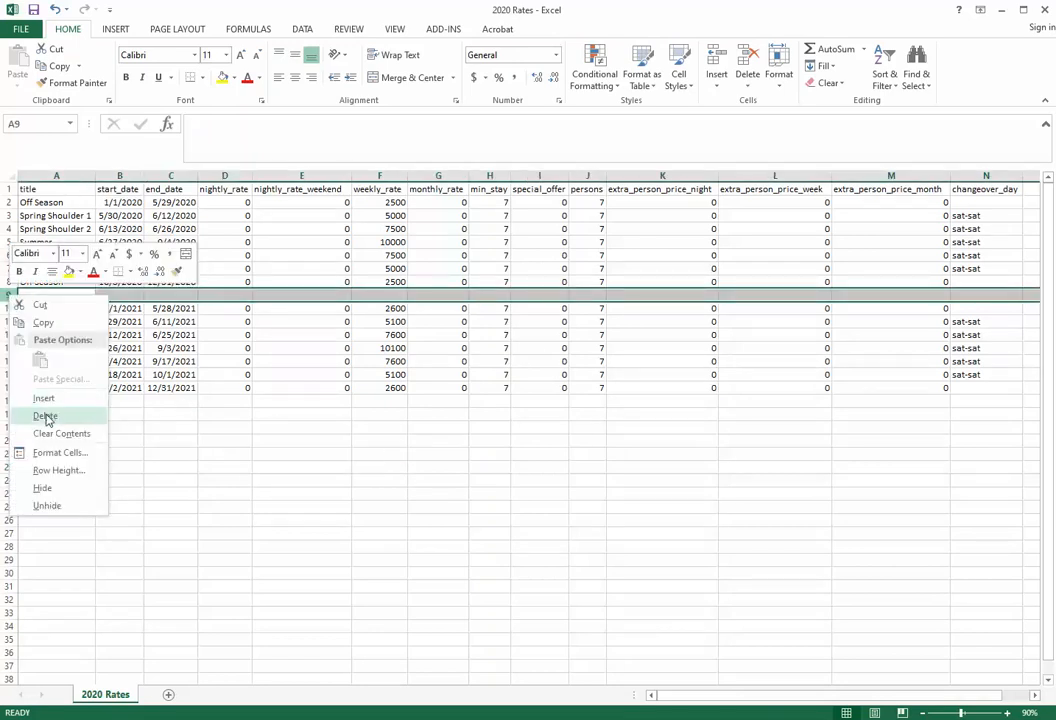
click(45, 413)
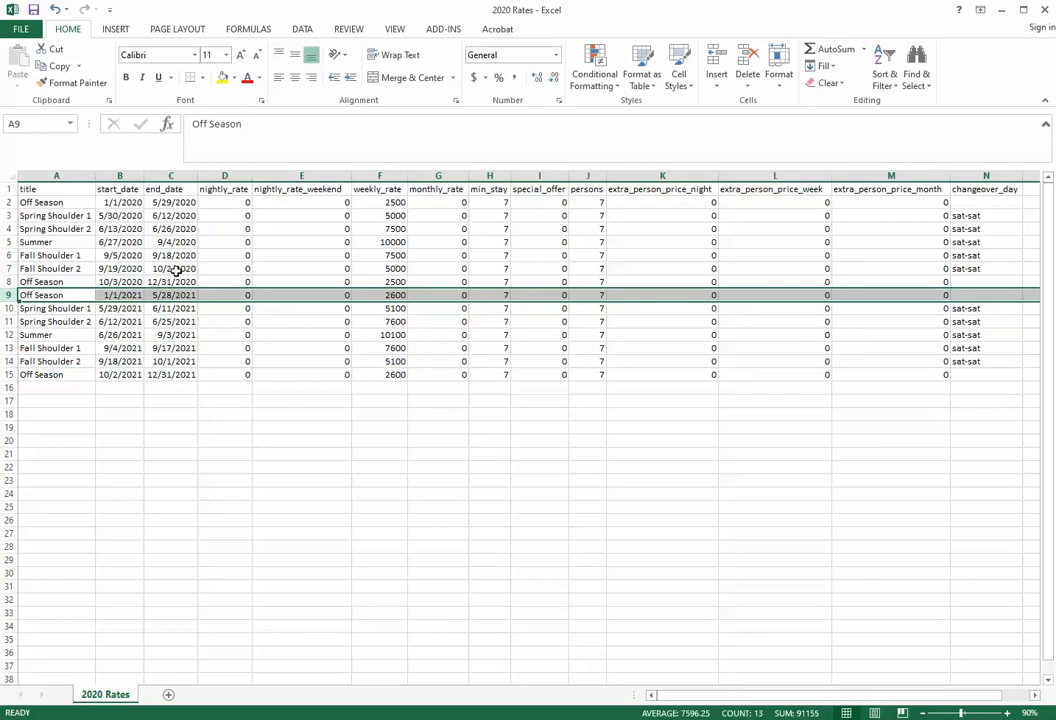
Save the workbook on the Desktop as a comma-delimited CSV named 2021 Rates, keeping the CSV format
click(22, 29)
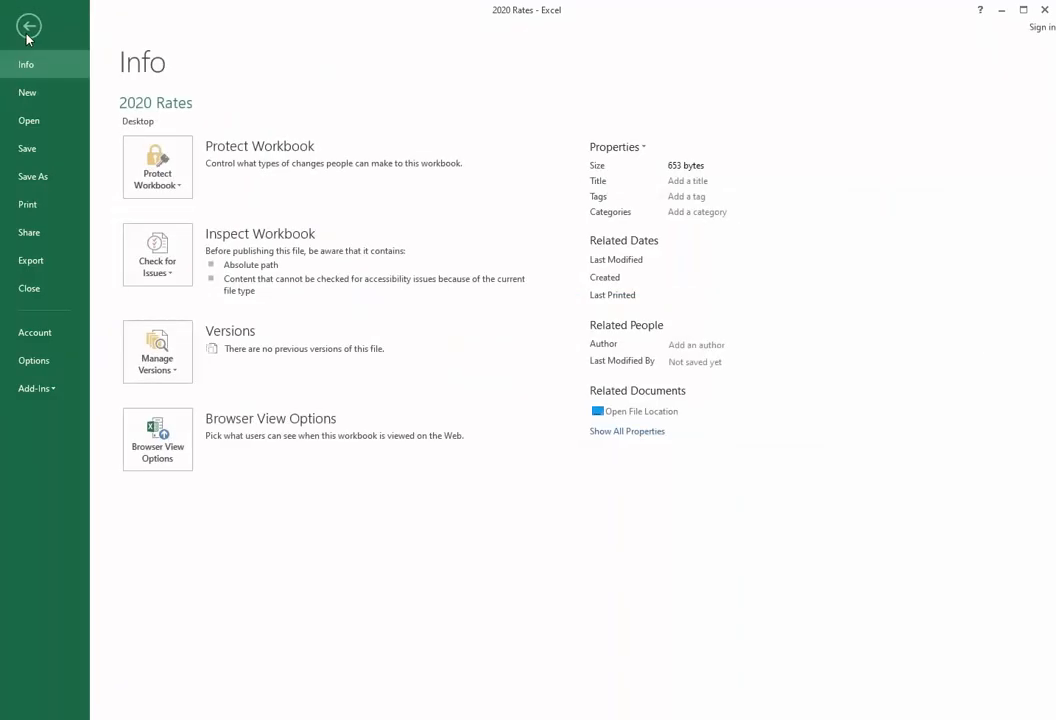
click(31, 175)
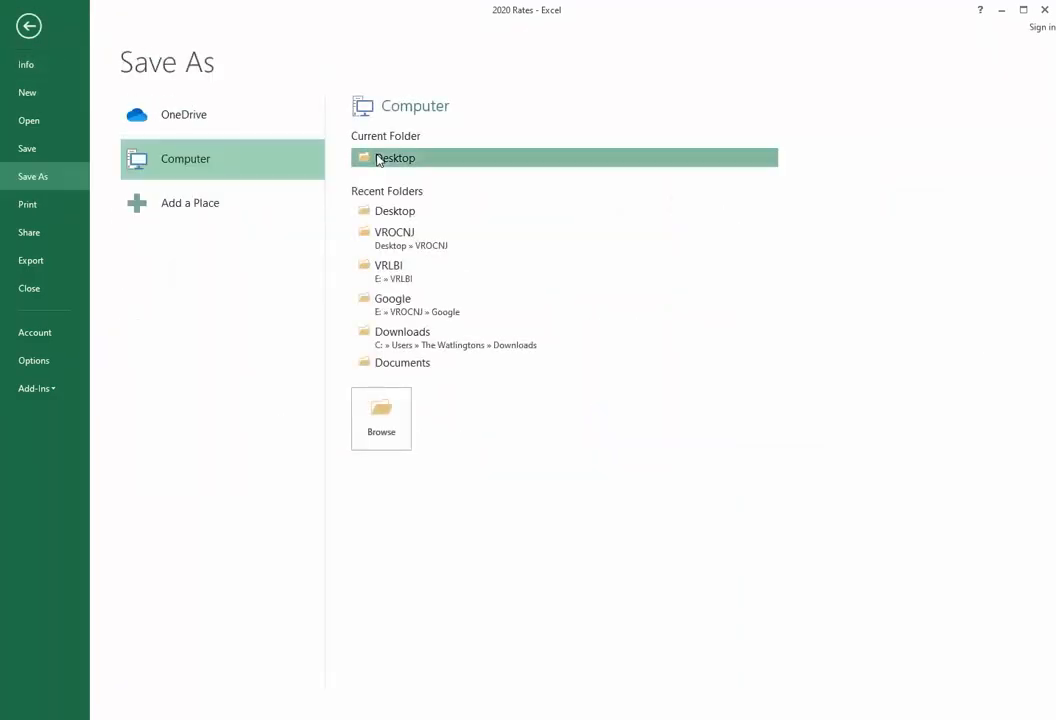
click(378, 159)
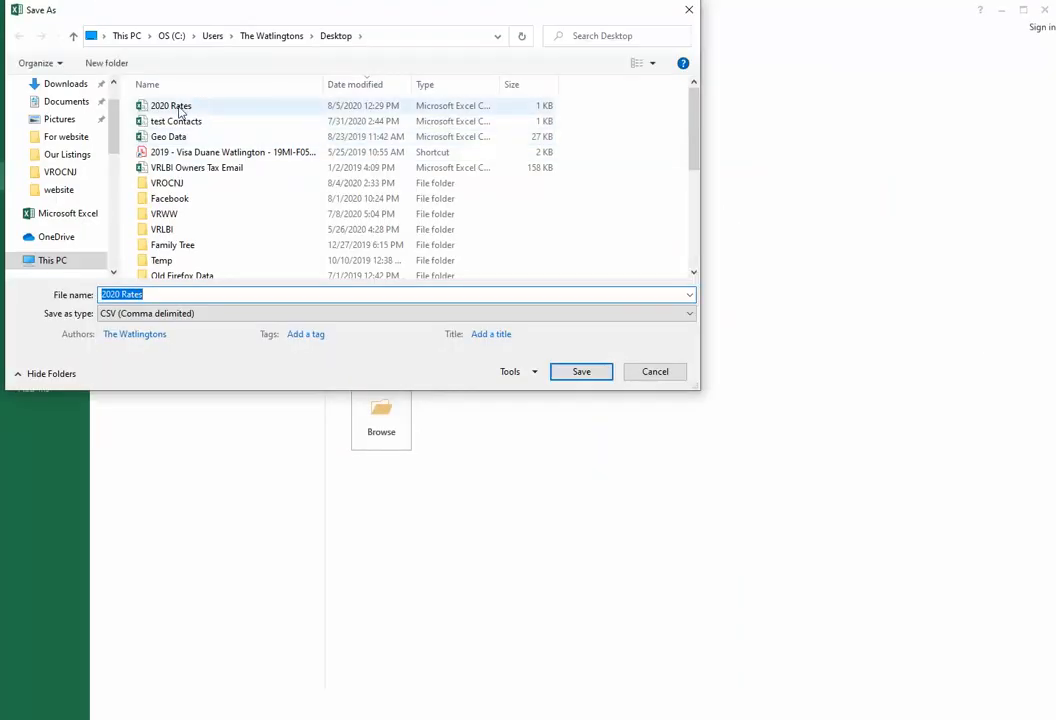
click(180, 107)
click(119, 294)
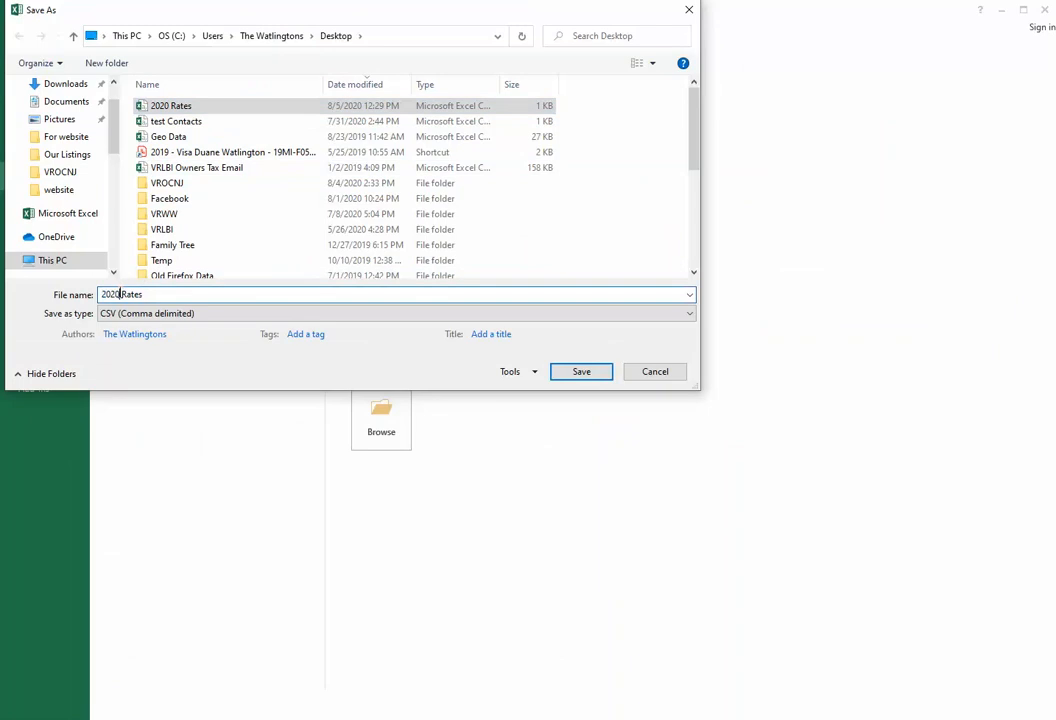
key(BackSpace)
text(1)
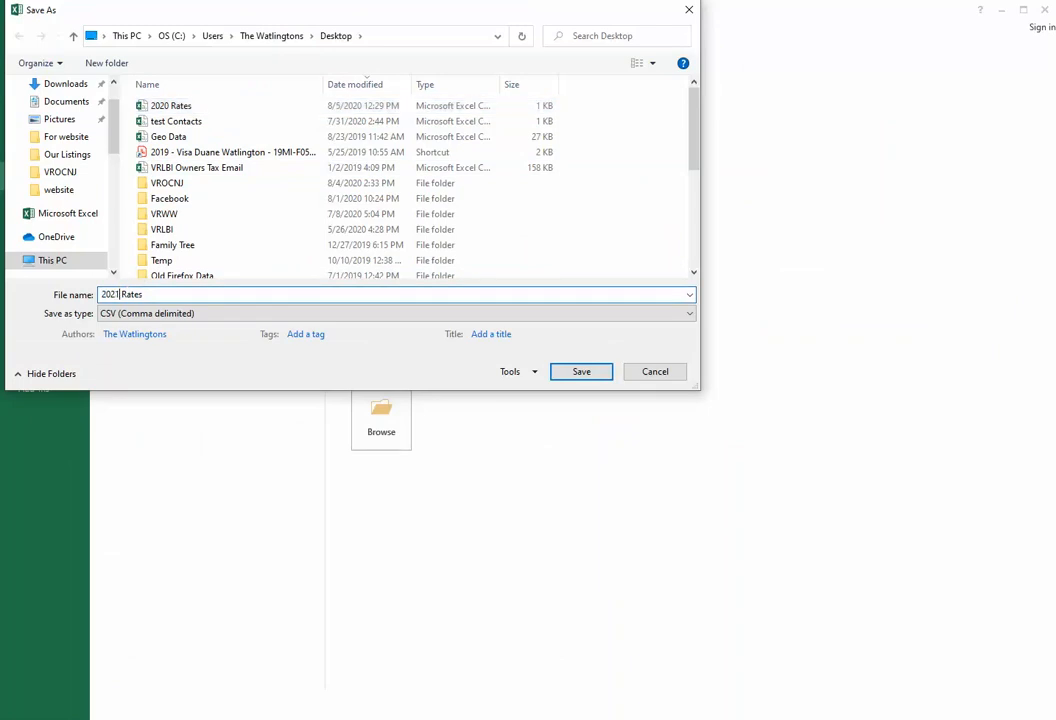
click(581, 372)
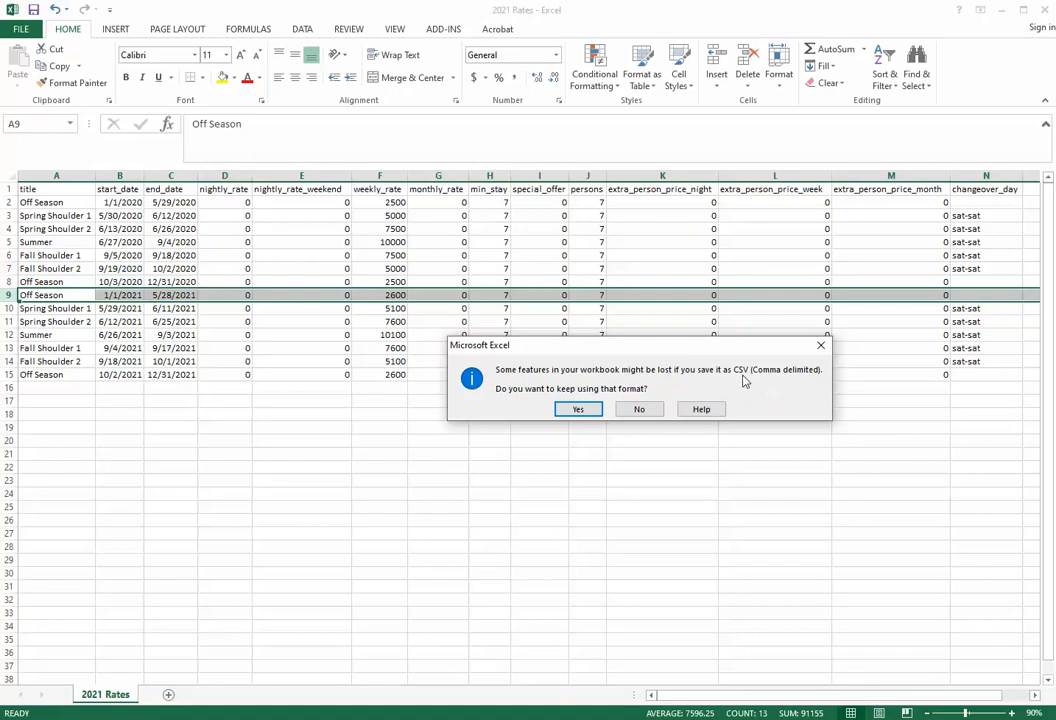
click(576, 409)
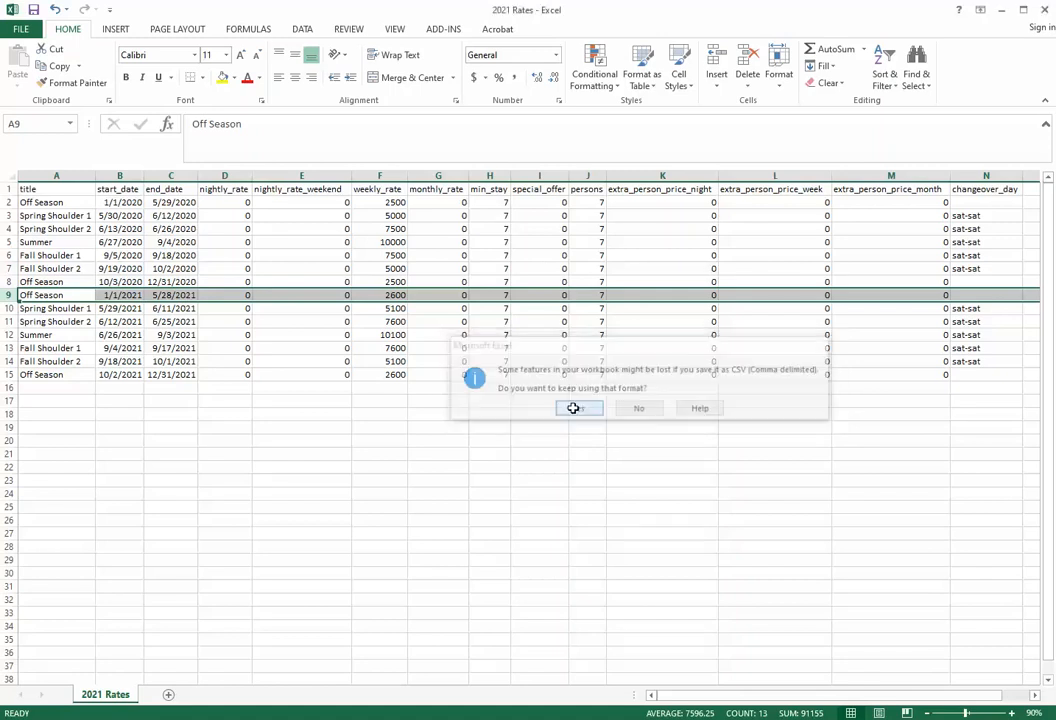
Switch to the listing's rates in Firefox and import the 2021 Rates.csv file from the Desktop
key(alt+Tab)
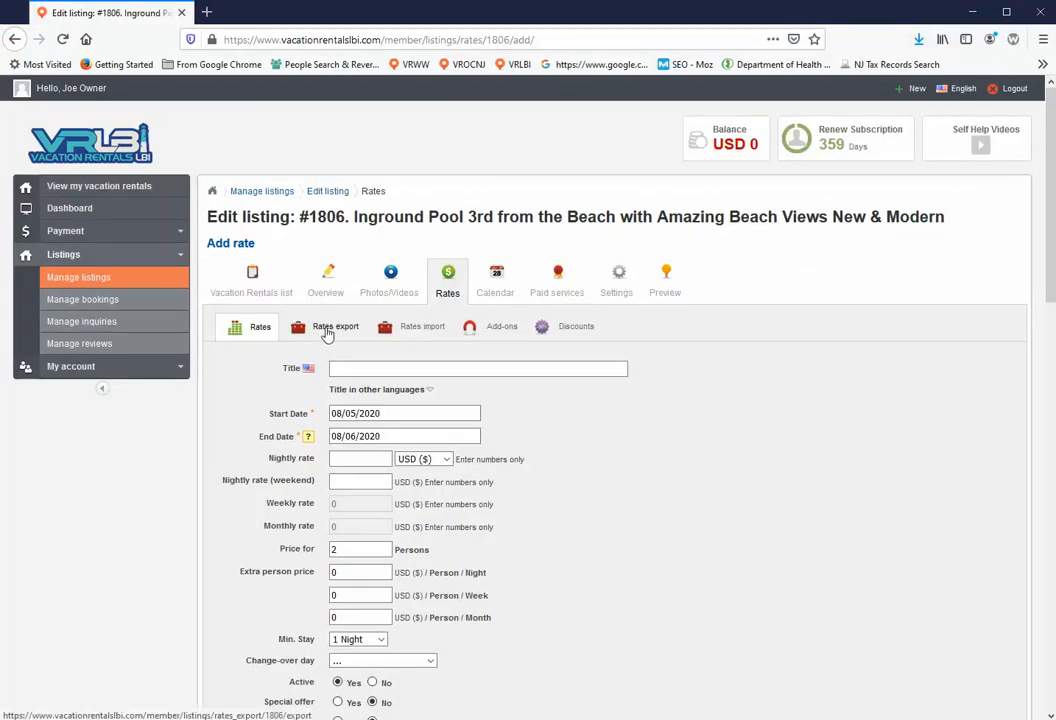
click(423, 333)
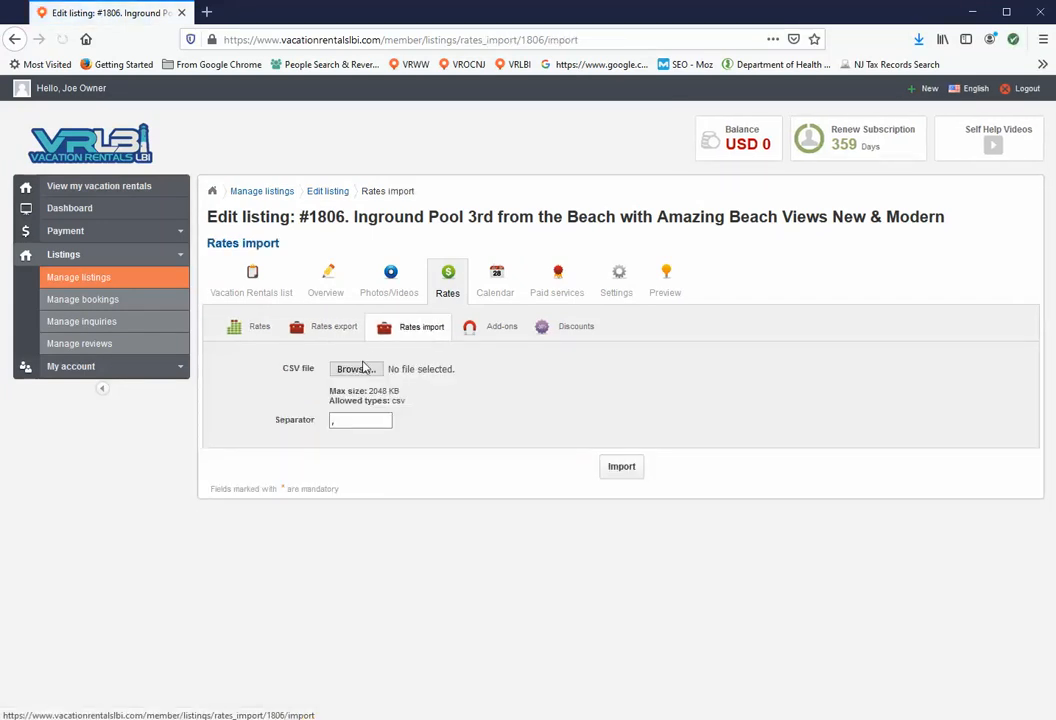
click(362, 375)
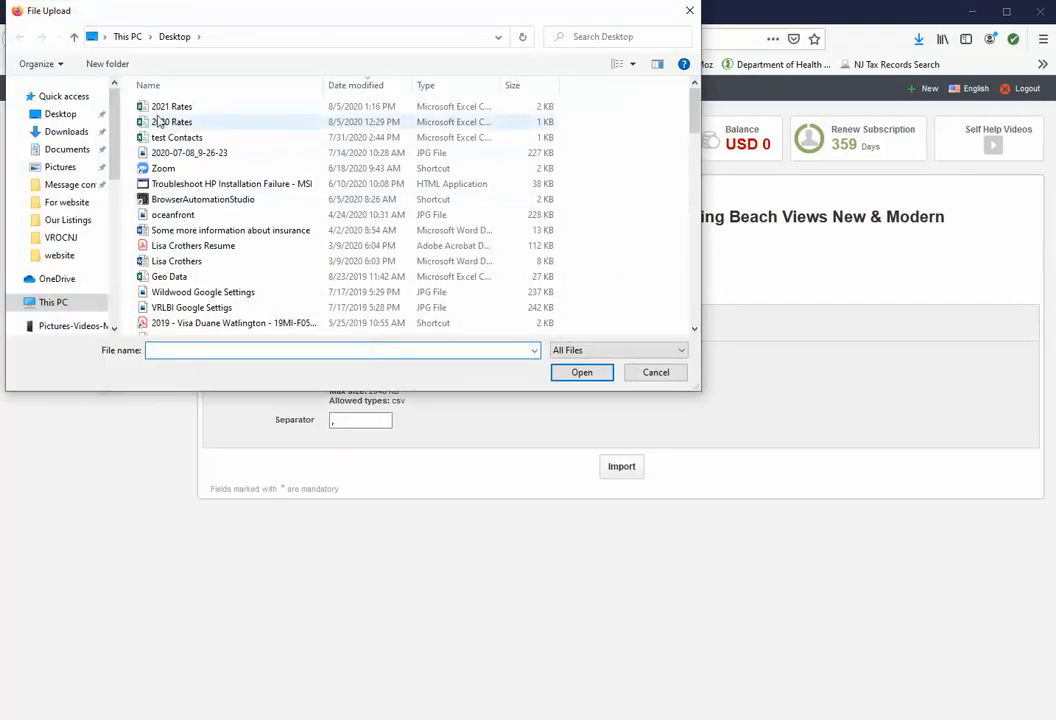
click(171, 106)
click(585, 375)
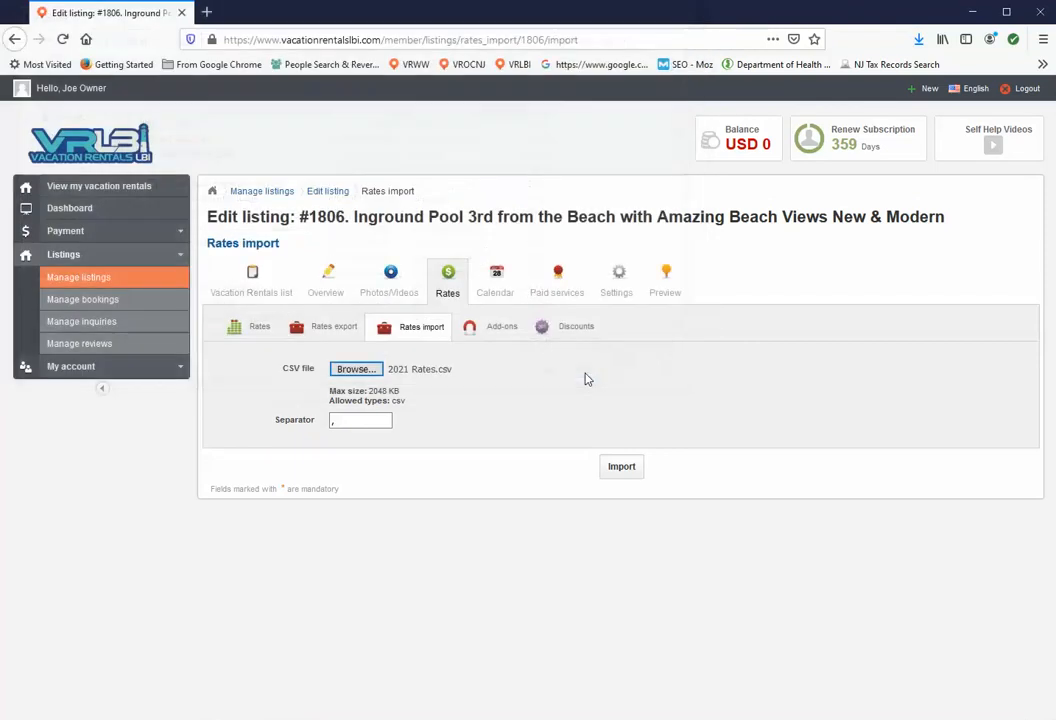
click(348, 424)
click(631, 468)
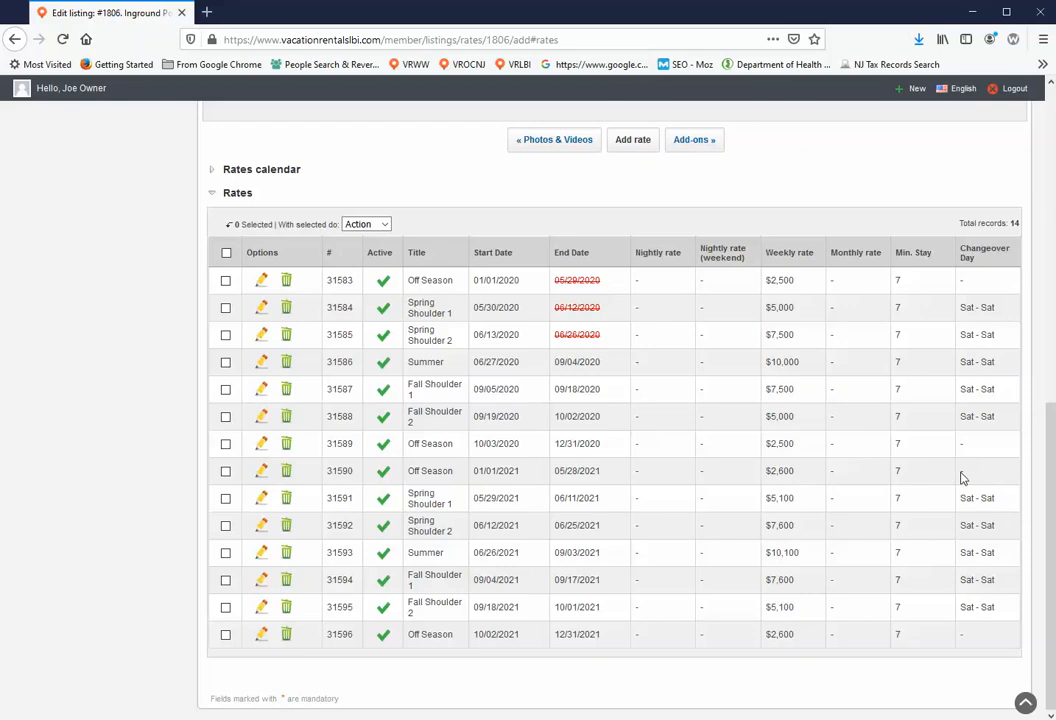
Expand the rates calendar above the listing's rates table to check the imported date ranges
drag(1050, 610, 1050, 485)
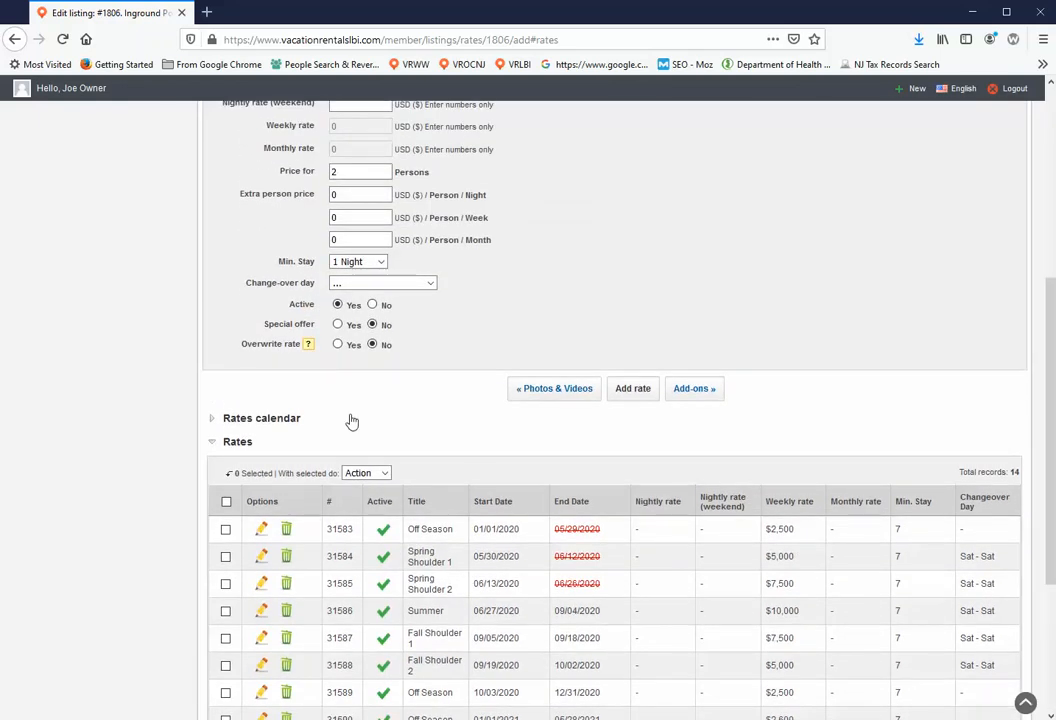
click(211, 421)
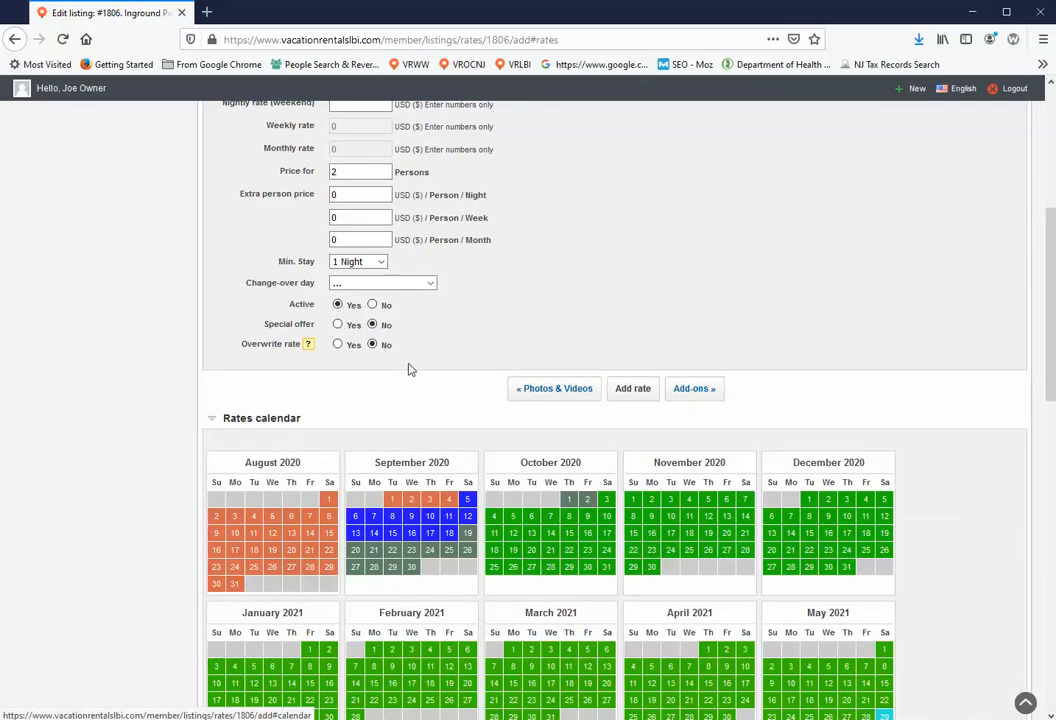
Examine the rates calendar from August 2020 to November 2021 for gaps between rate periods, and return to the start of the rate form
scroll(410, 370, down, 5)
scroll(407, 374, up, 1)
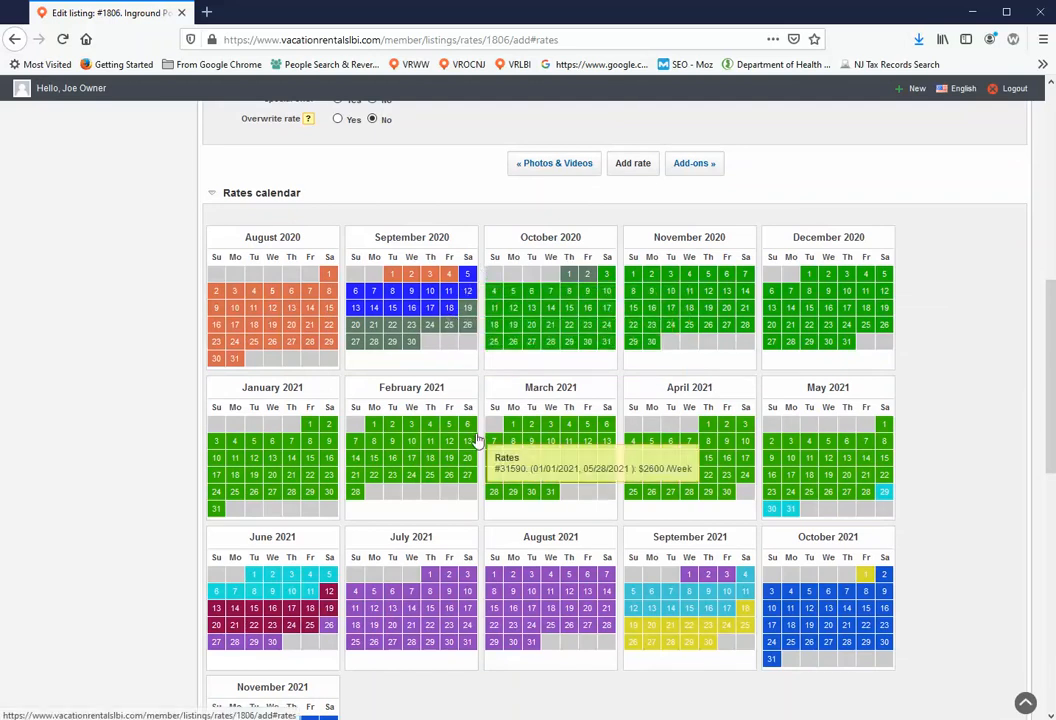
scroll(477, 440, down, 2)
scroll(477, 440, down, 5)
scroll(477, 436, up, 2)
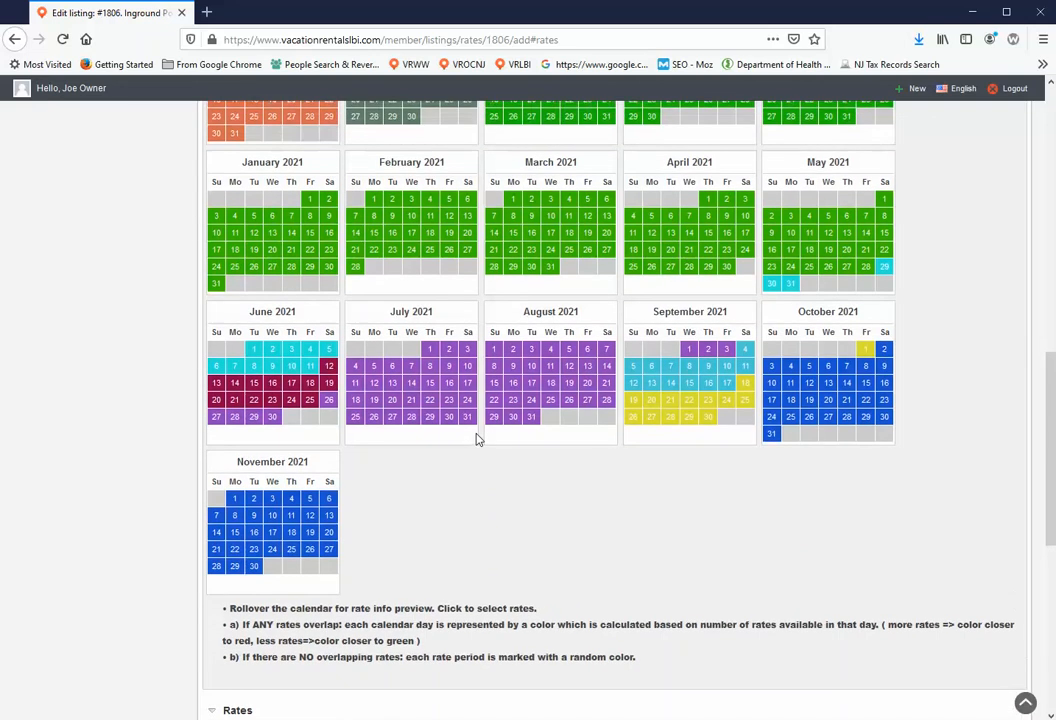
mouse_move(333, 372)
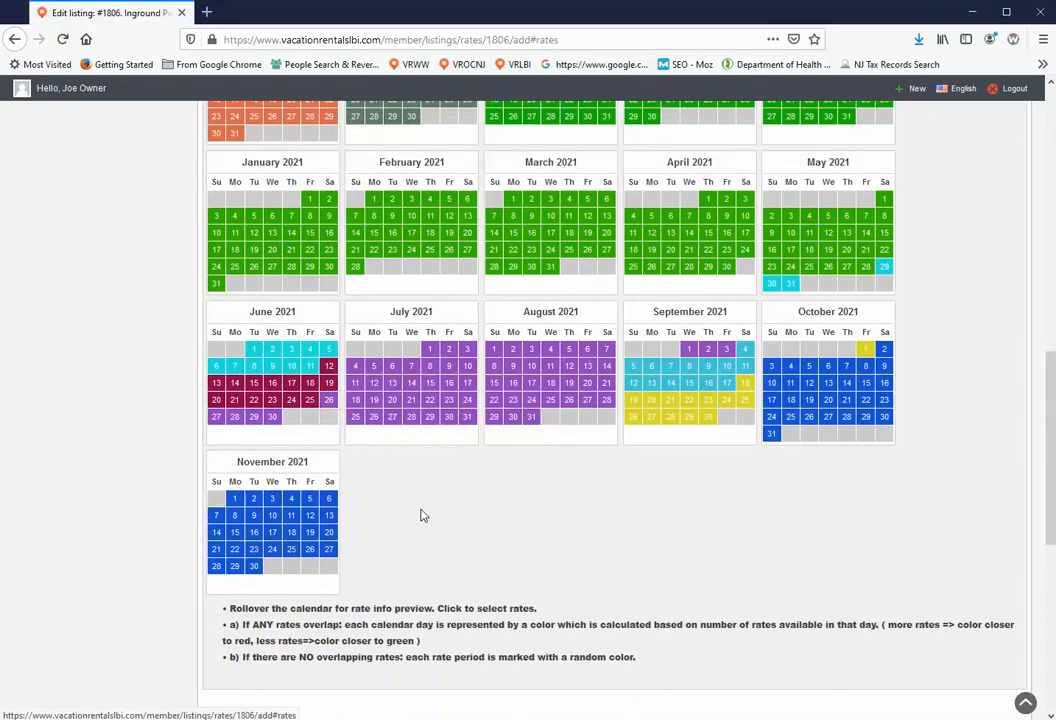
scroll(449, 507, up, 1)
scroll(450, 507, up, 2)
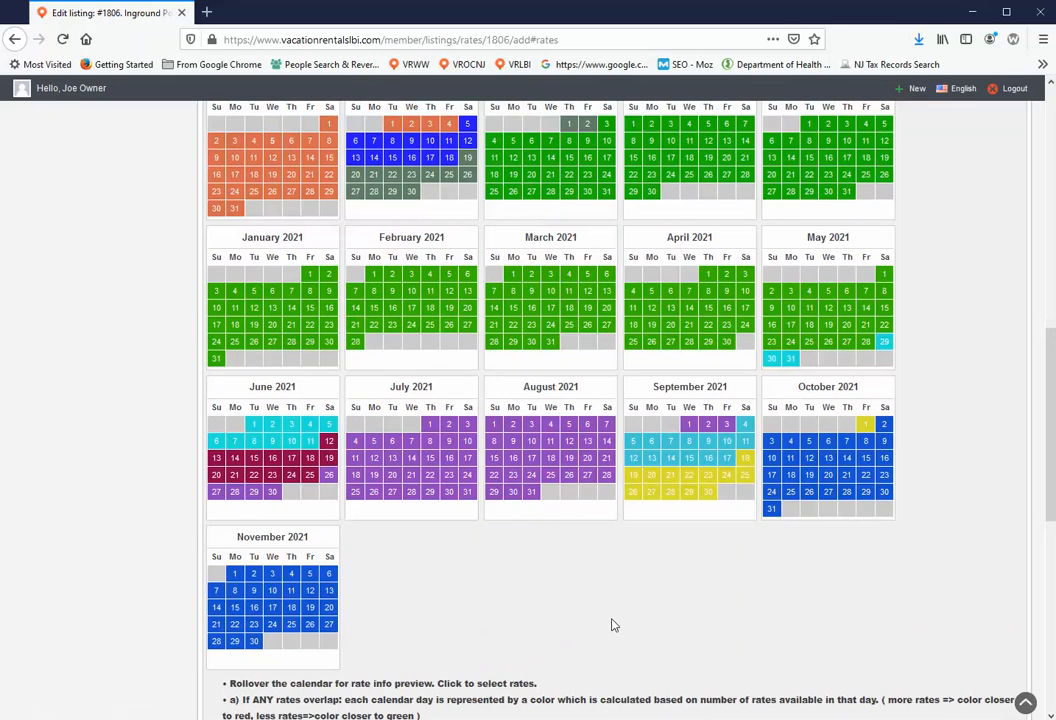
scroll(614, 626, up, 15)
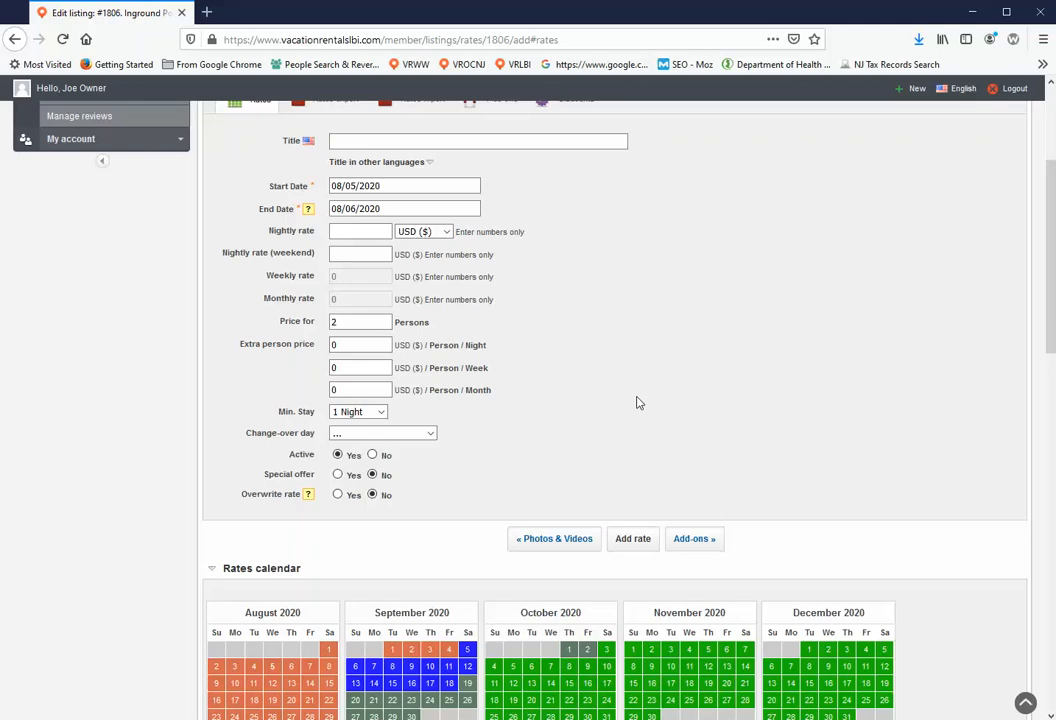
scroll(676, 373, up, 3)
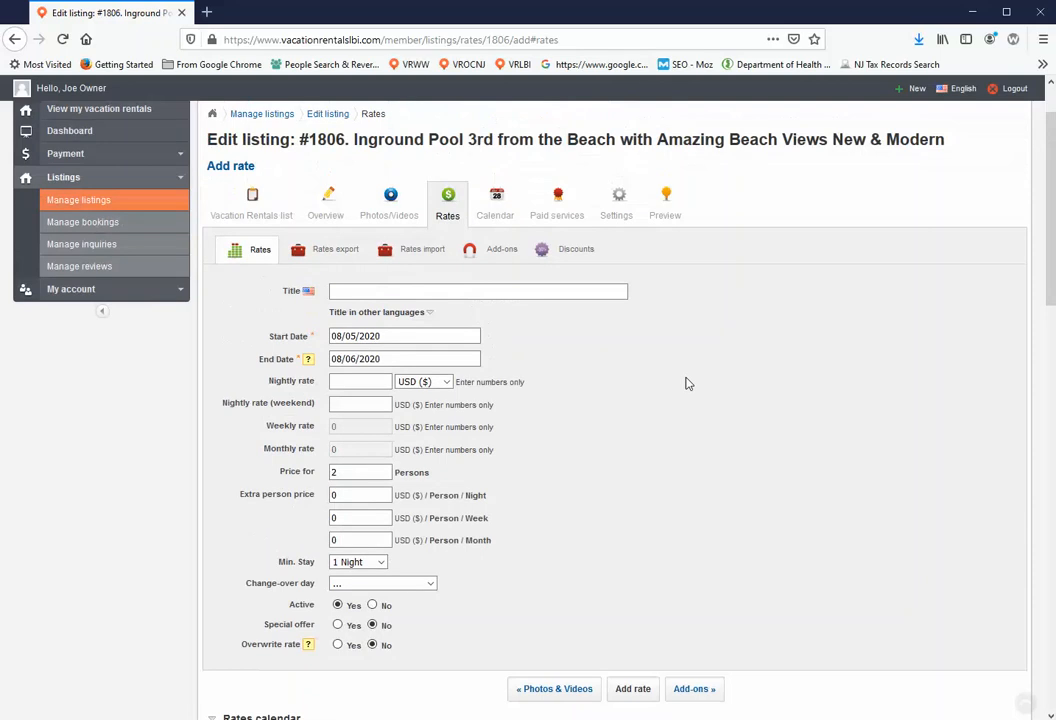